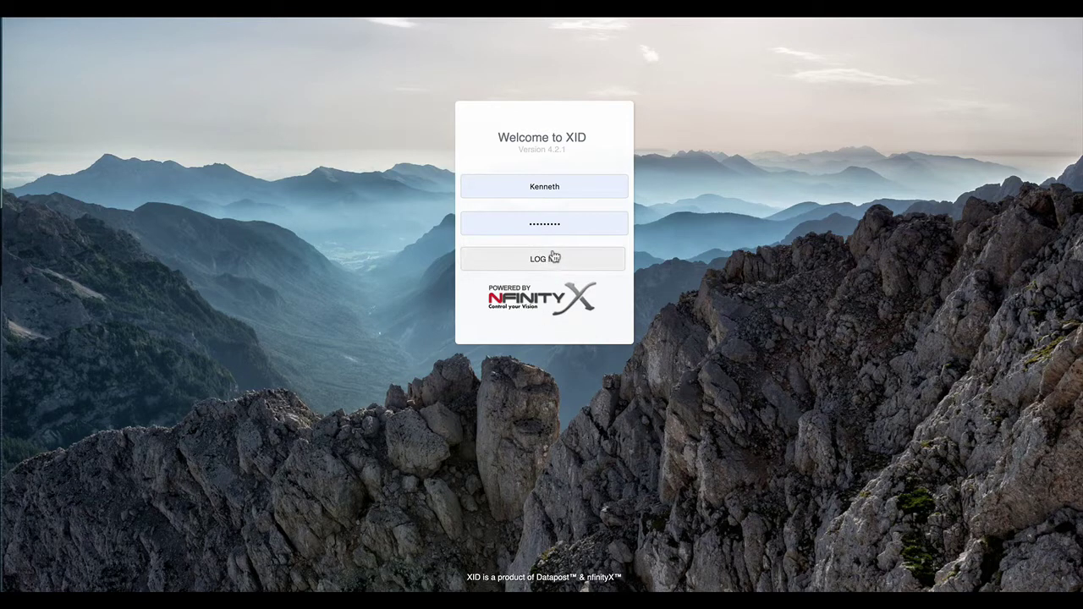
Step: Log in to XID, enter the Interactive Designer and start a new project
left_click(551, 261)
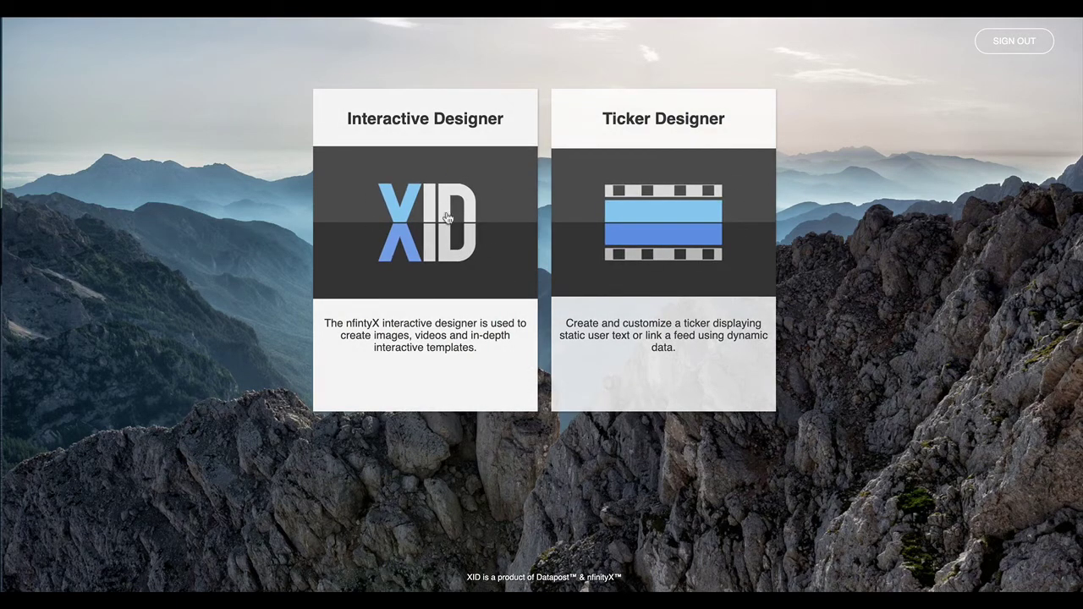
left_click(425, 228)
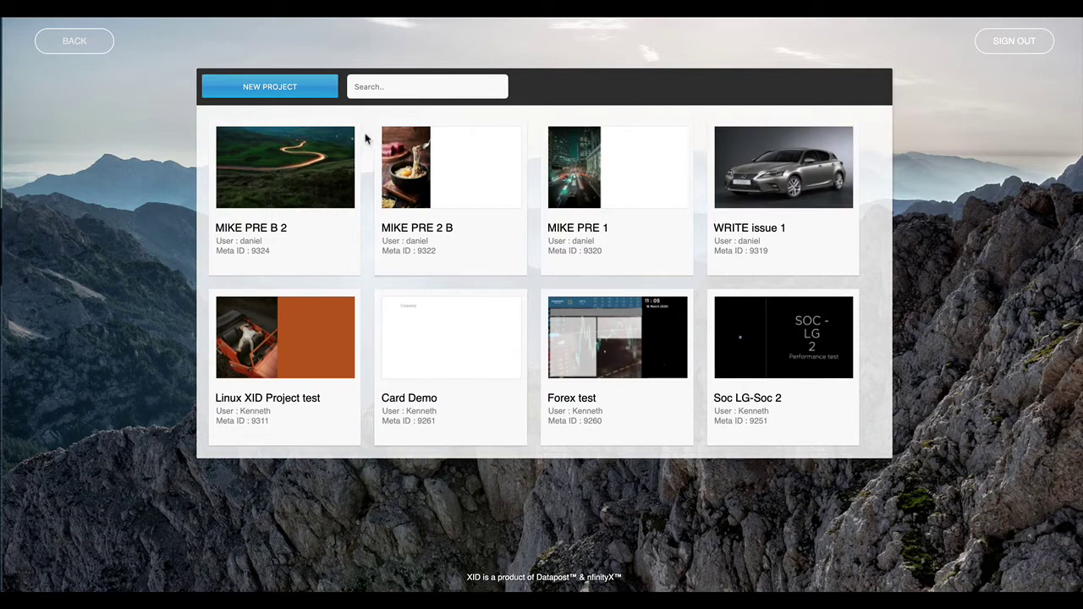
left_click(265, 88)
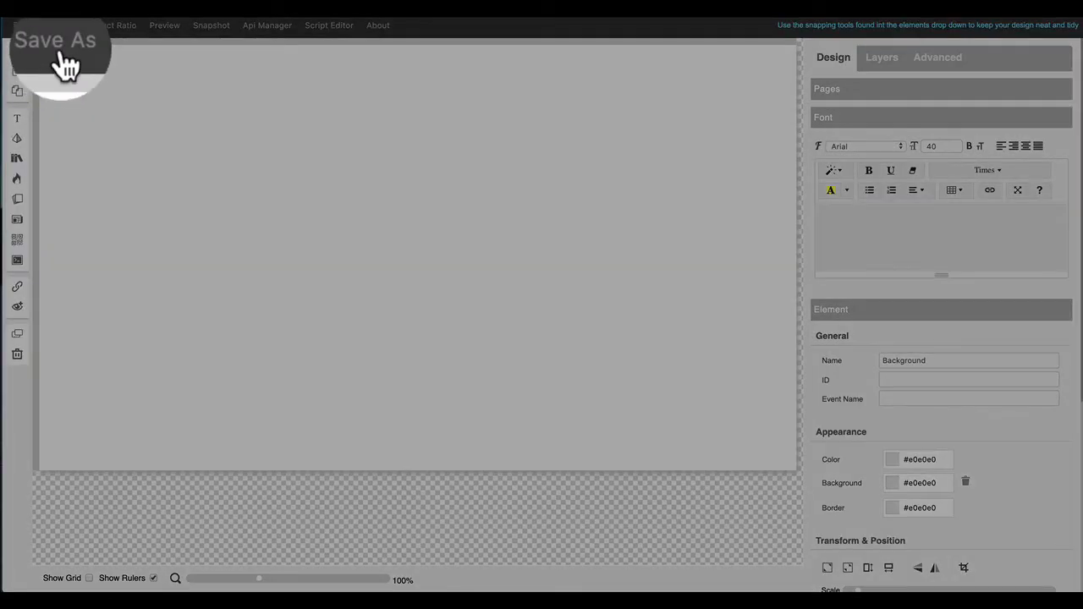
Step: Save the new project under the name Demo 1 2020
left_click(61, 61)
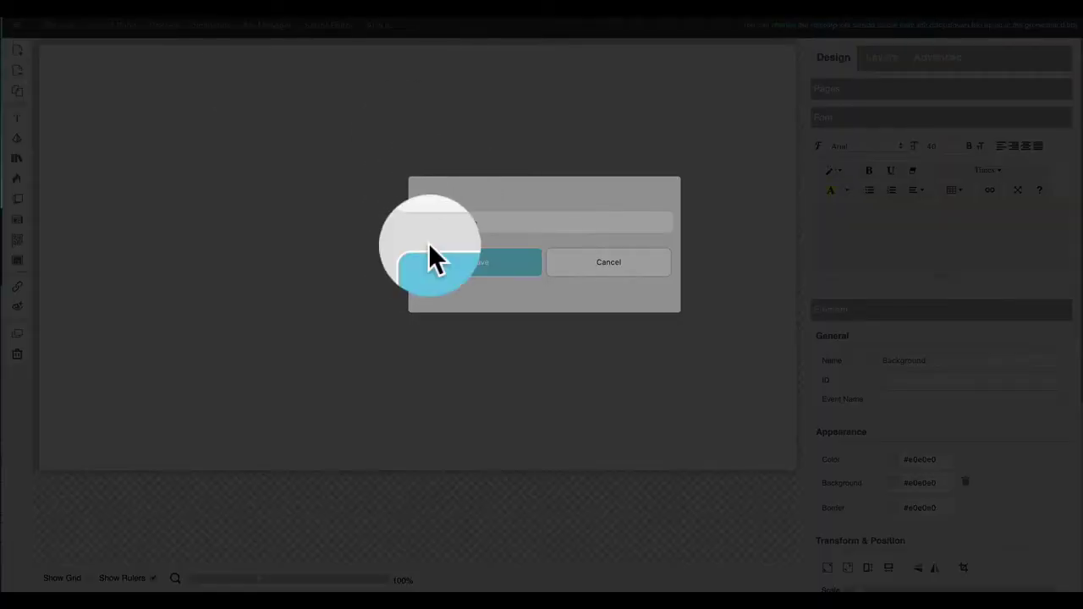
left_click(446, 221)
type("Demo 1")
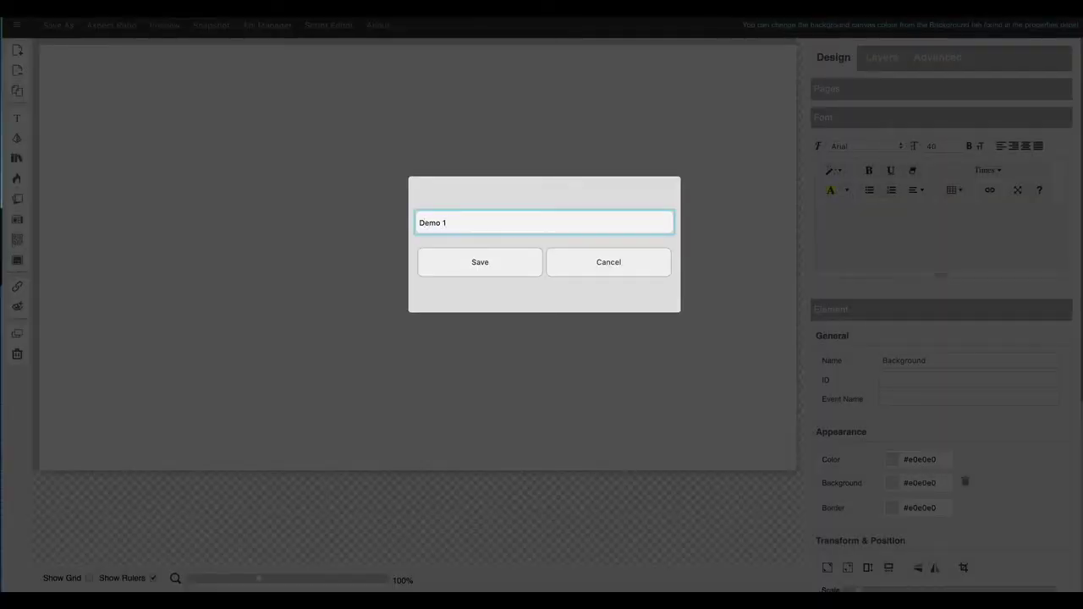
type(" 2020")
left_click(476, 259)
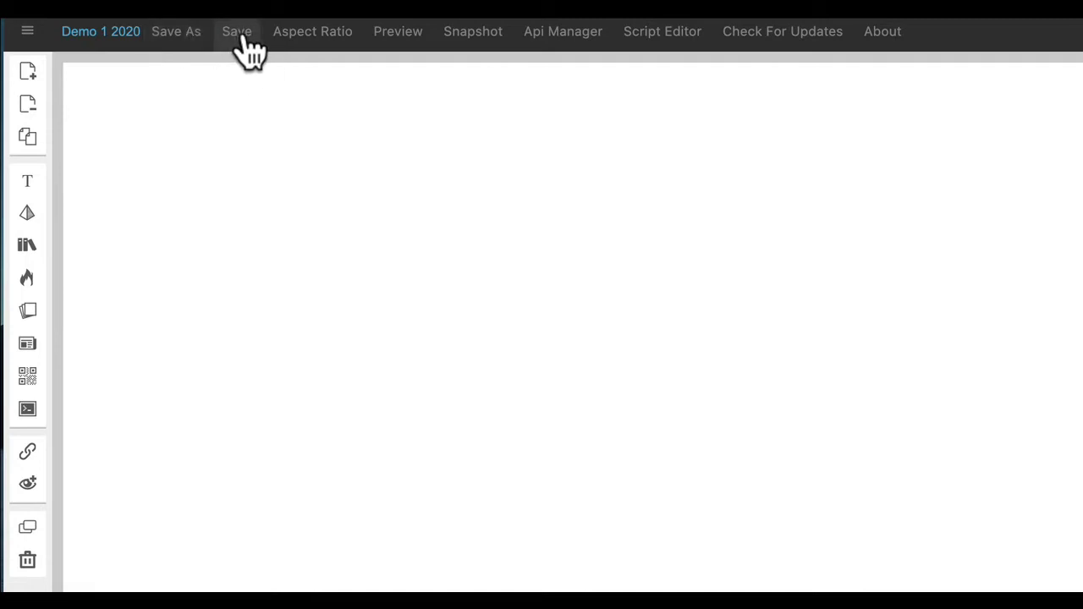
Step: Look through the aspect ratio choices and pick the Custom option
left_click(310, 37)
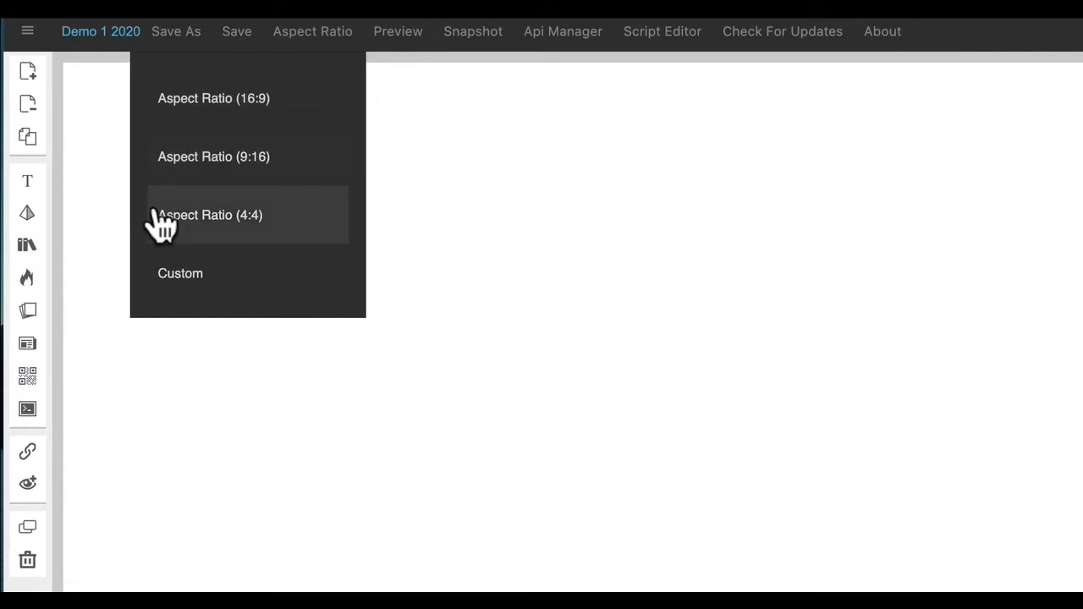
left_click(209, 273)
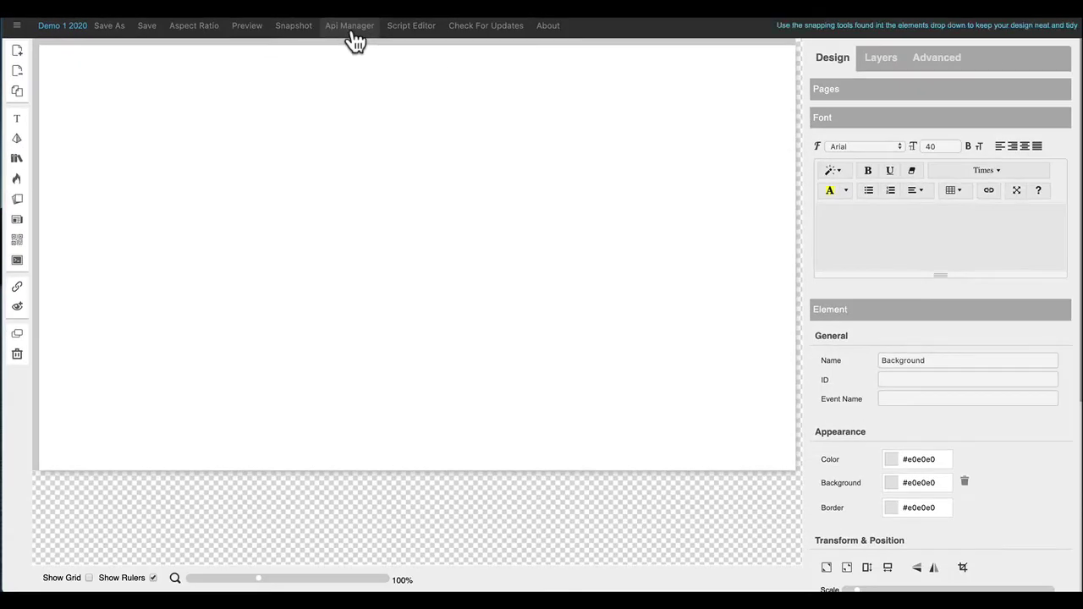
Step: Look at the Api Manager and the Script Editor, closing each one after viewing it
left_click(350, 29)
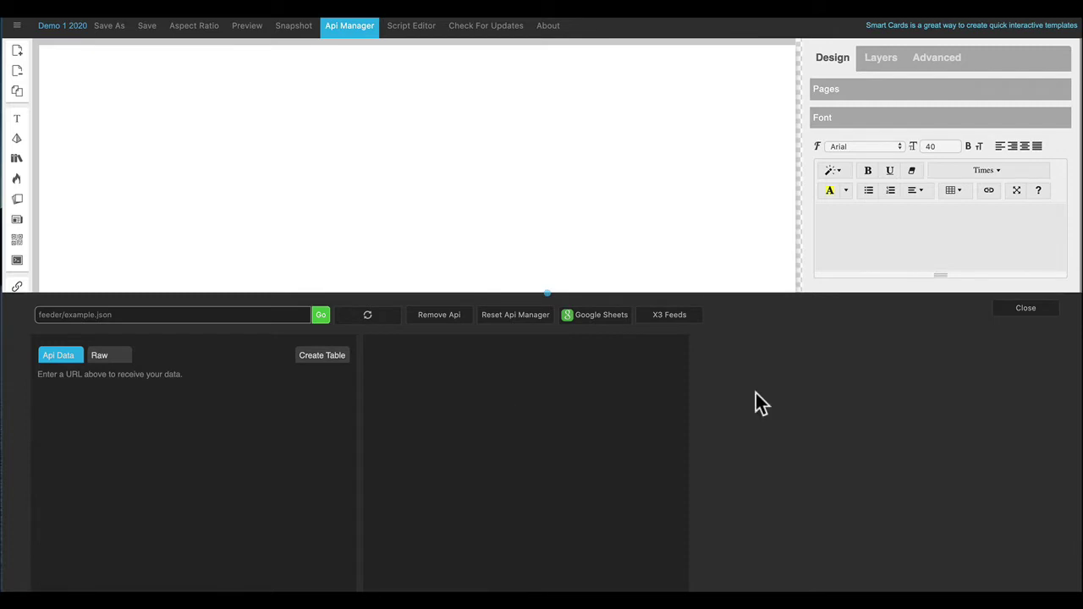
left_click(1027, 309)
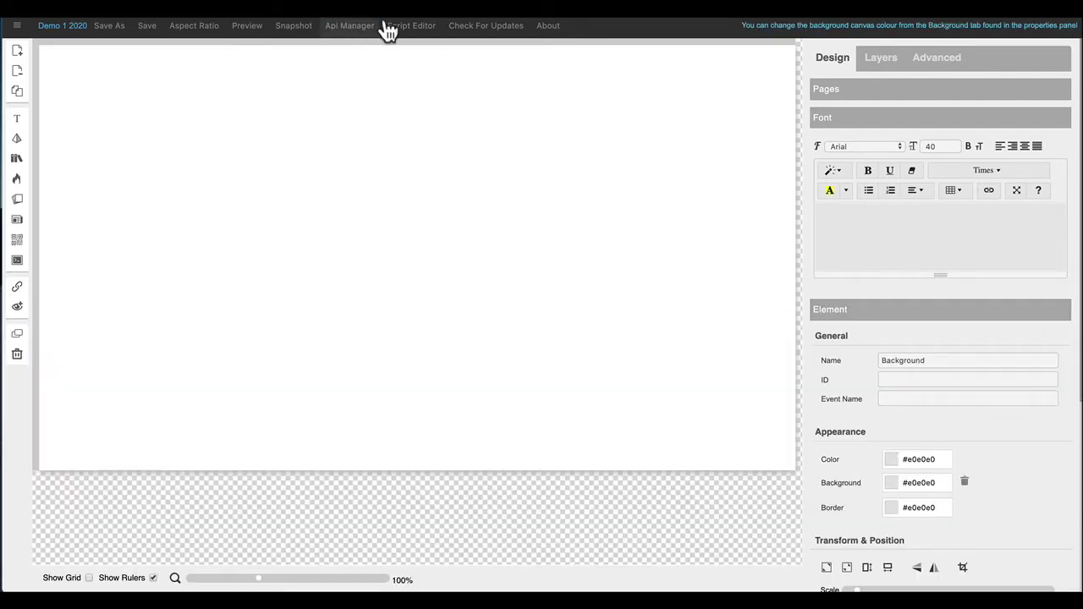
left_click(413, 27)
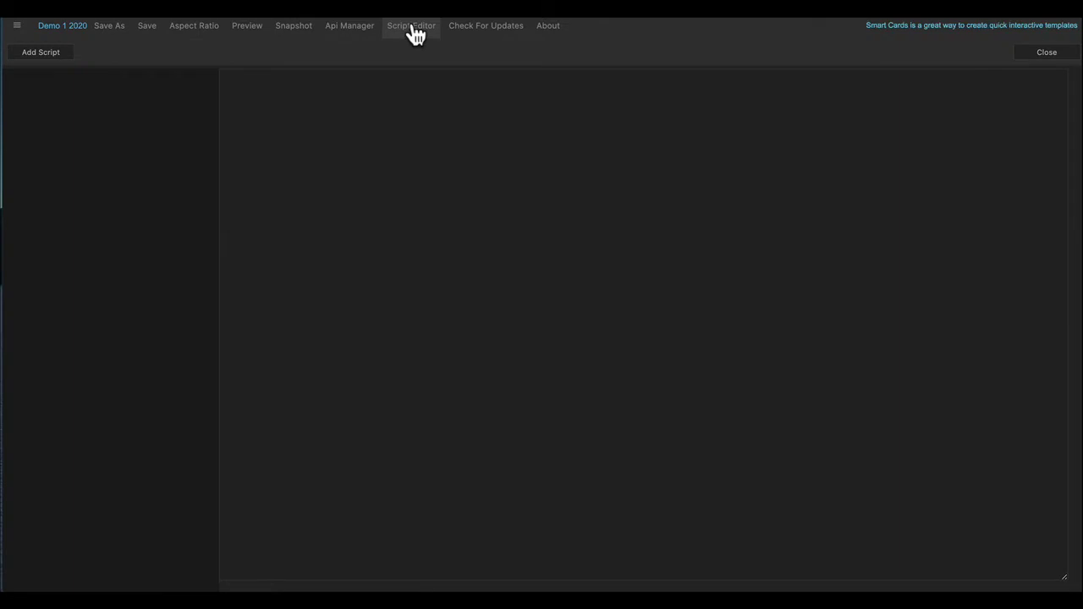
left_click(318, 93)
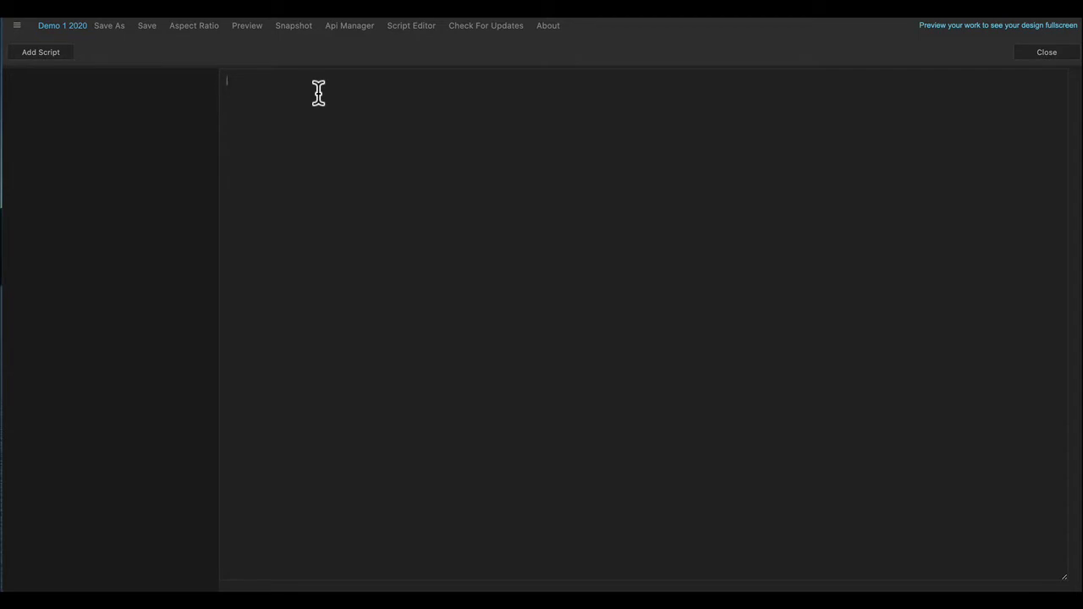
left_click(1046, 53)
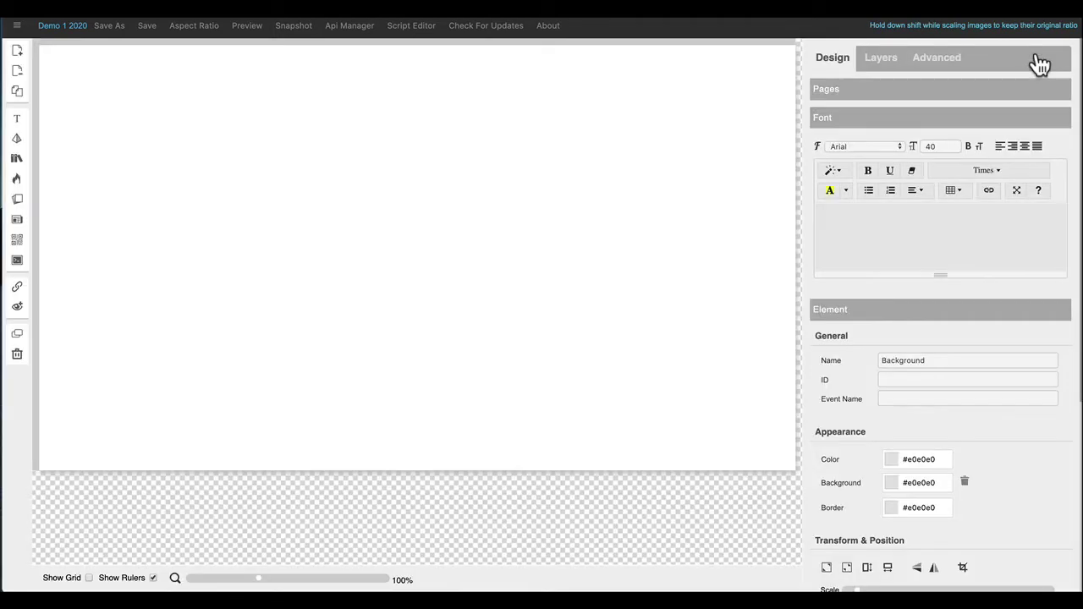
Step: Check for updates, accepting the project save, and view the program's About information
left_click(495, 29)
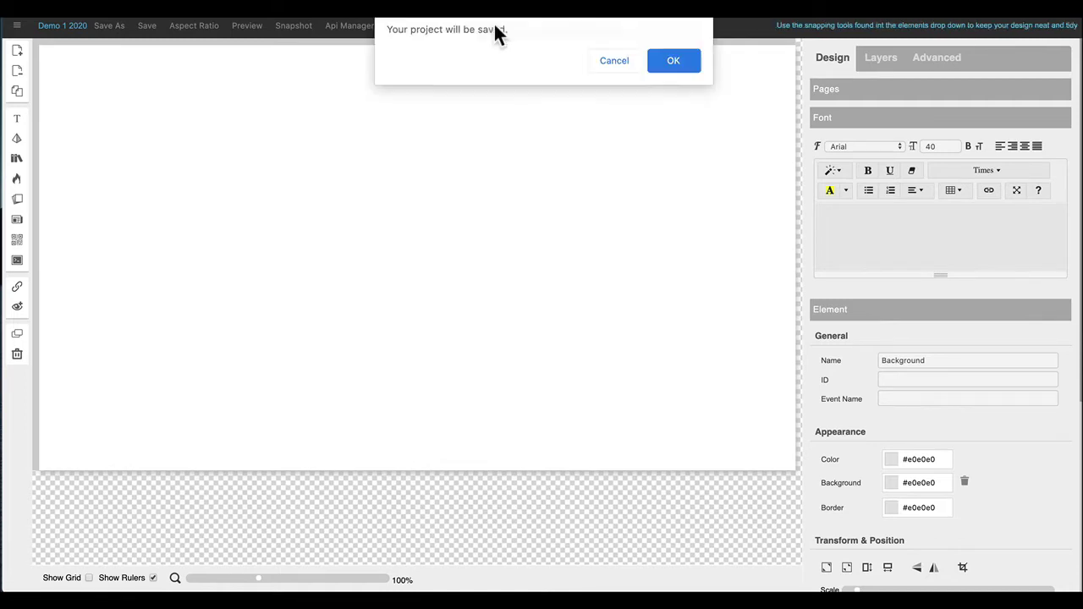
left_click(664, 61)
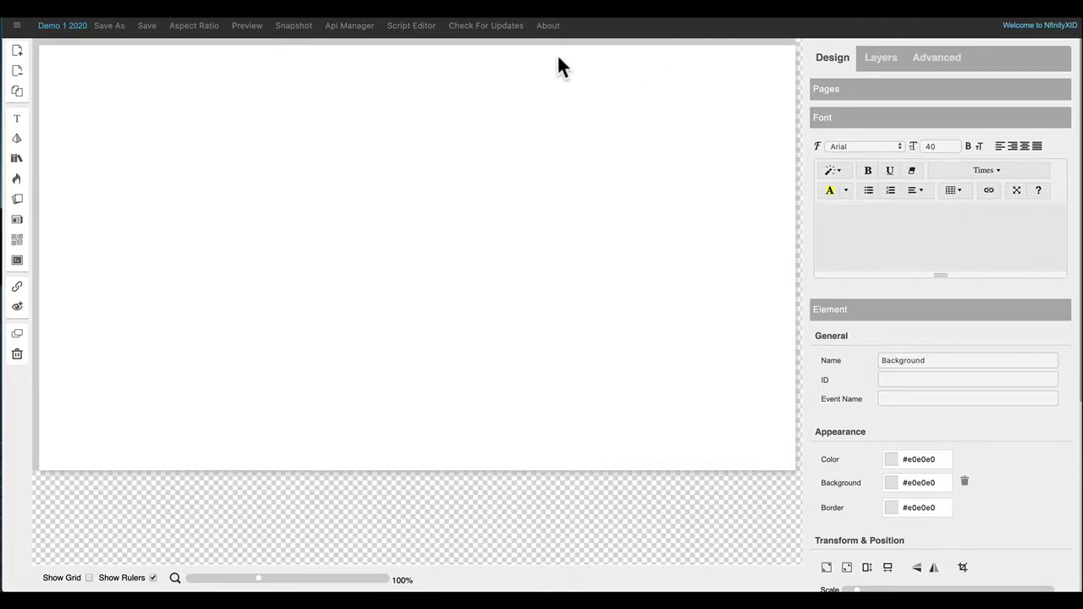
left_click(547, 26)
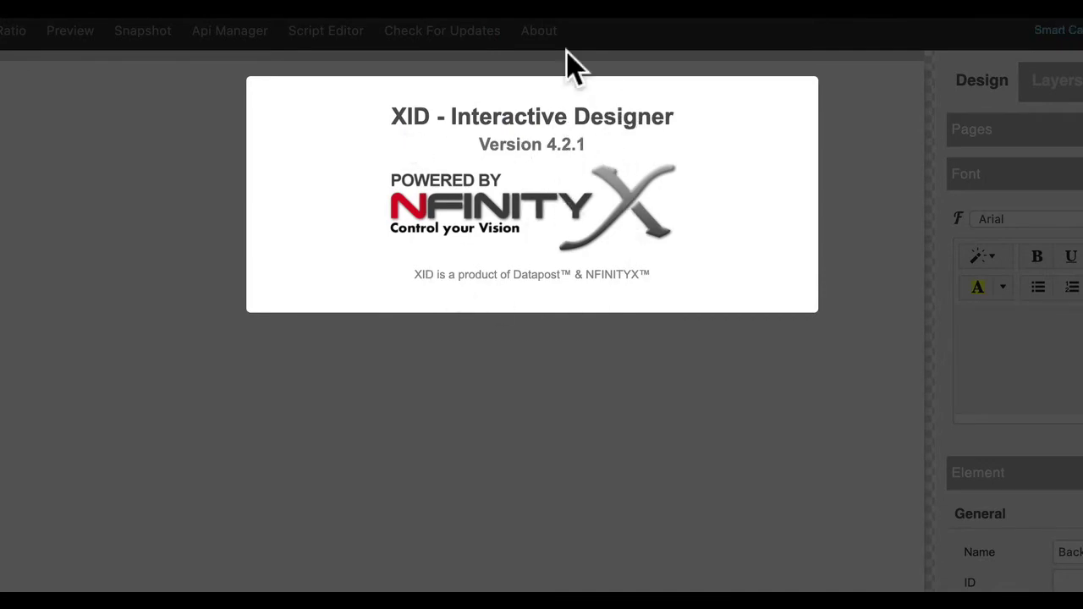
left_click(516, 435)
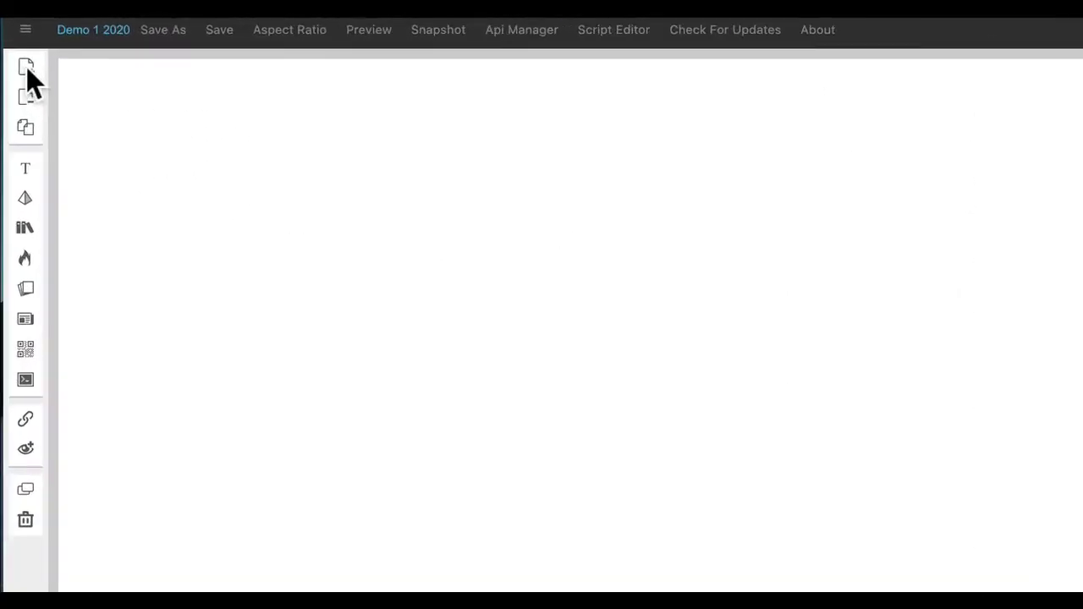
Step: Add a text box, place it near the canvas's upper-left corner at about X 97, Y 43, and enlarge it
left_click(27, 177)
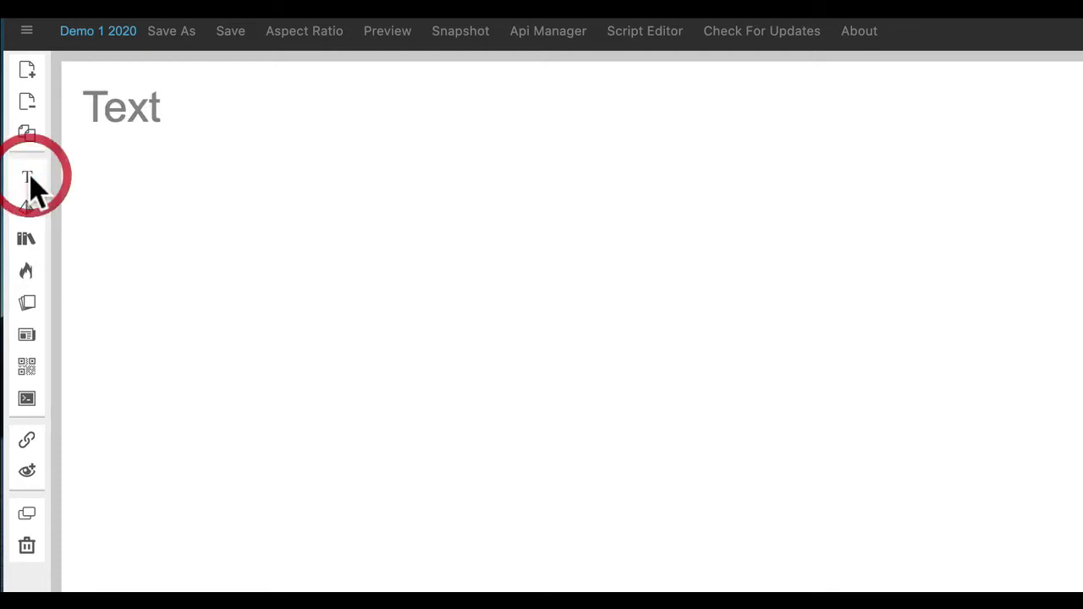
left_click(127, 118)
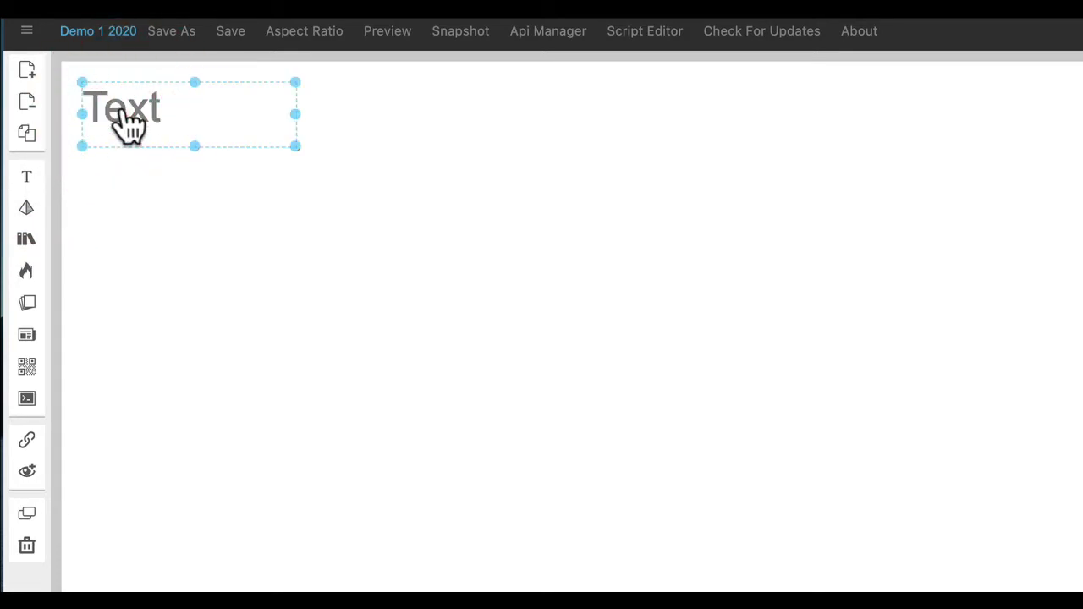
left_click_drag(127, 118, 205, 128)
left_click_drag(380, 172, 488, 167)
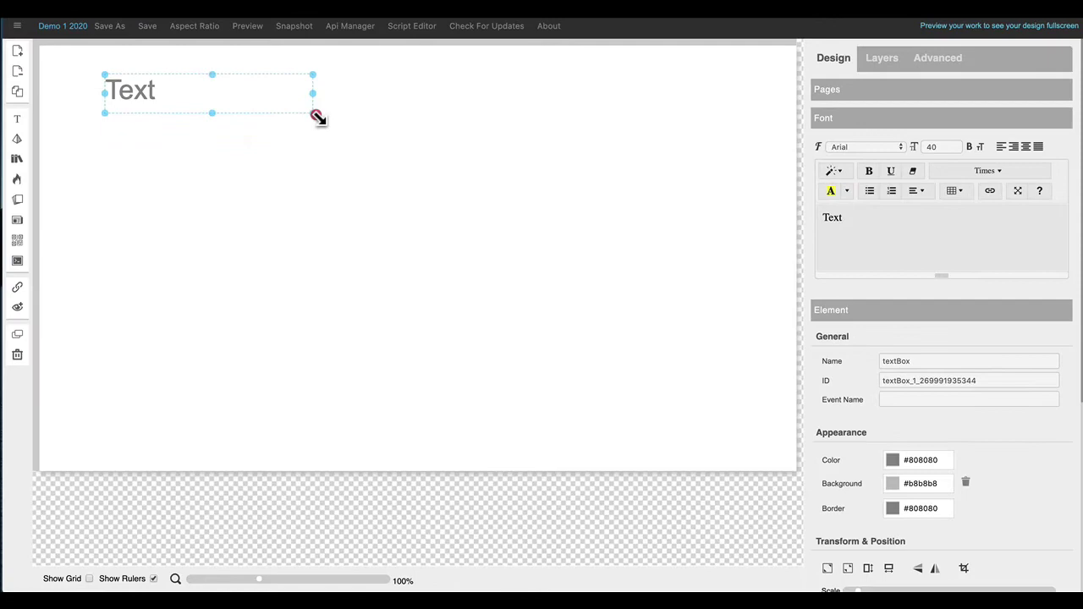
left_click_drag(317, 118, 316, 139)
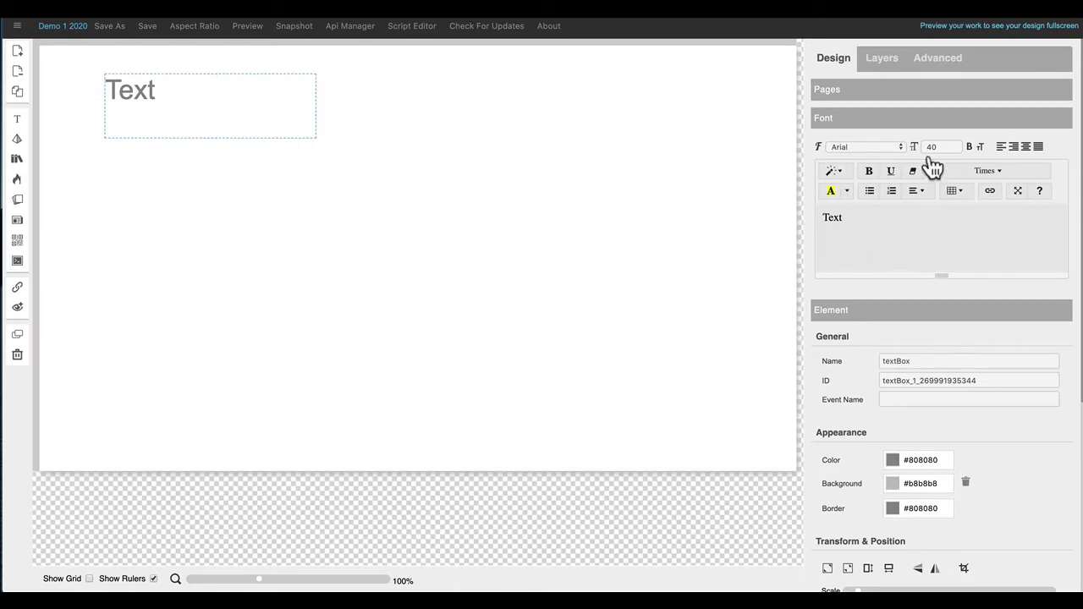
Step: Replace the text box's placeholder content with "Welcome to XID"
left_click_drag(859, 224, 806, 216)
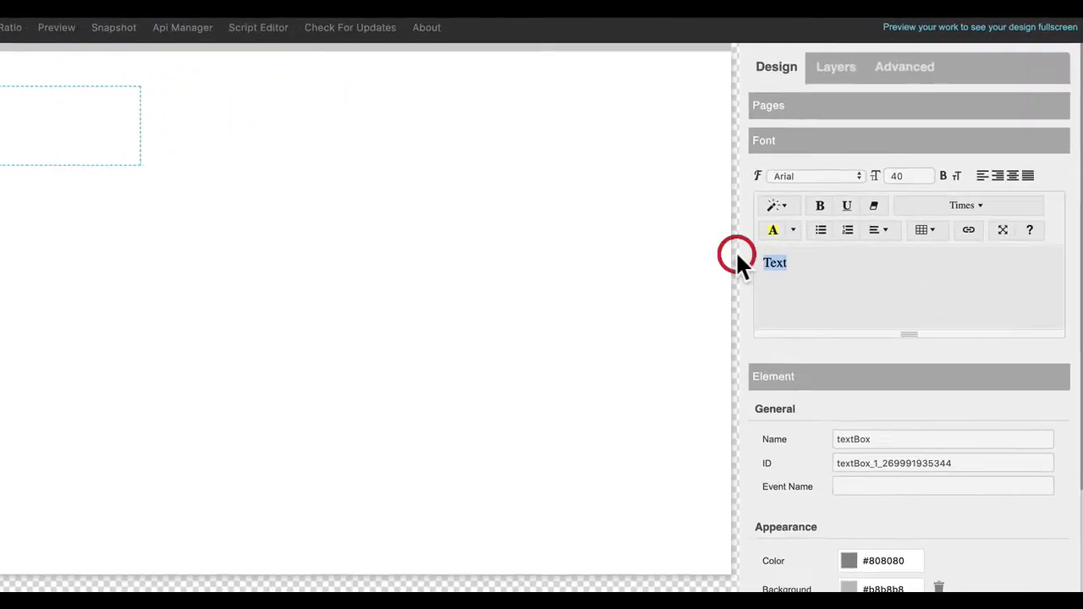
type("We")
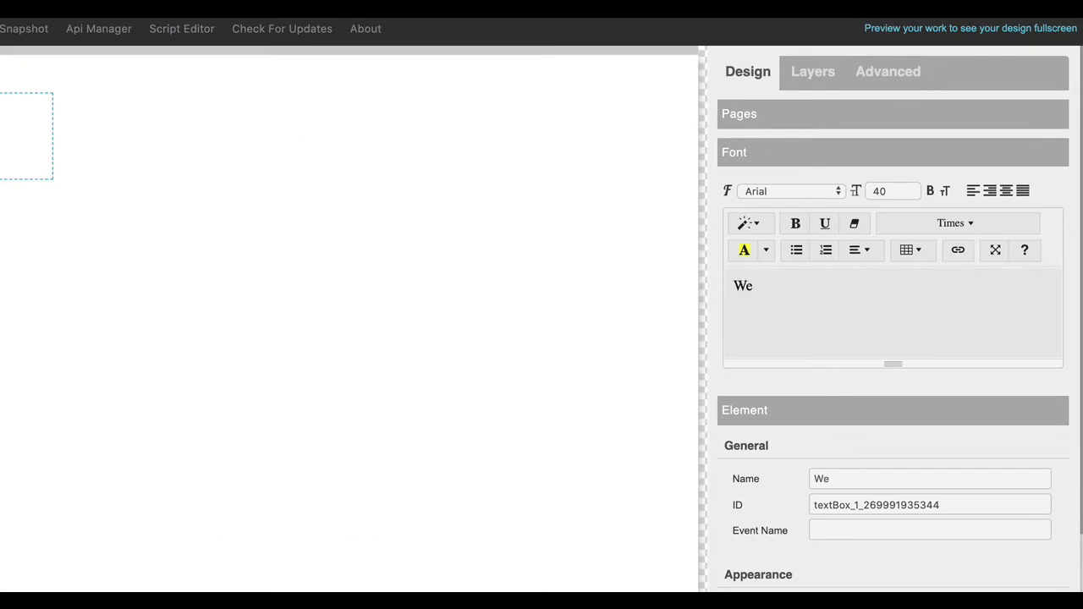
type("lcome to X")
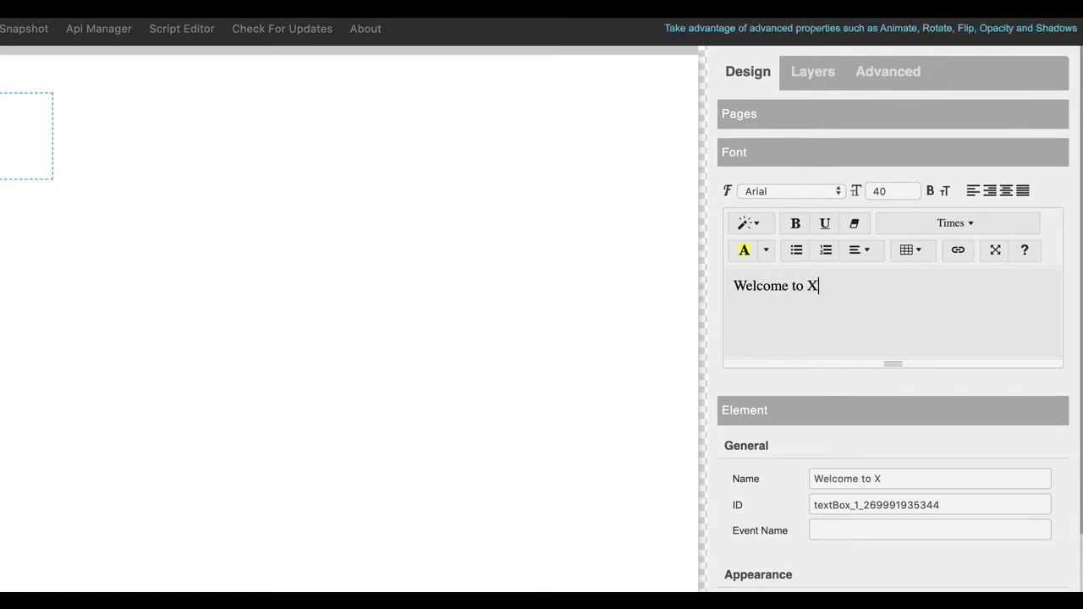
type("D")
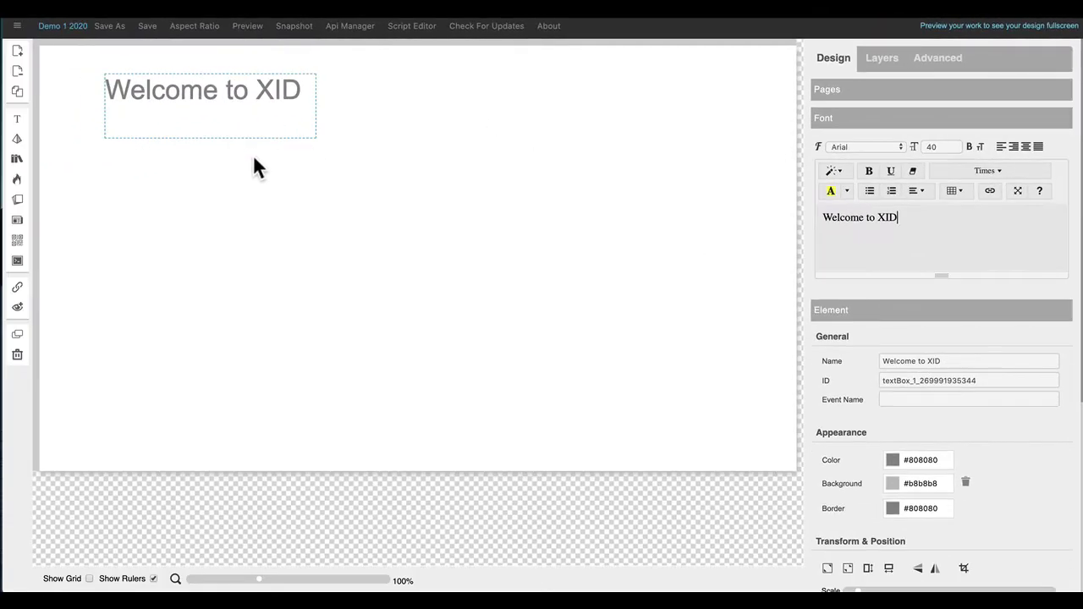
Step: Widen the "Welcome to XID" text box and set its font size to 60
left_click_drag(319, 138, 369, 123)
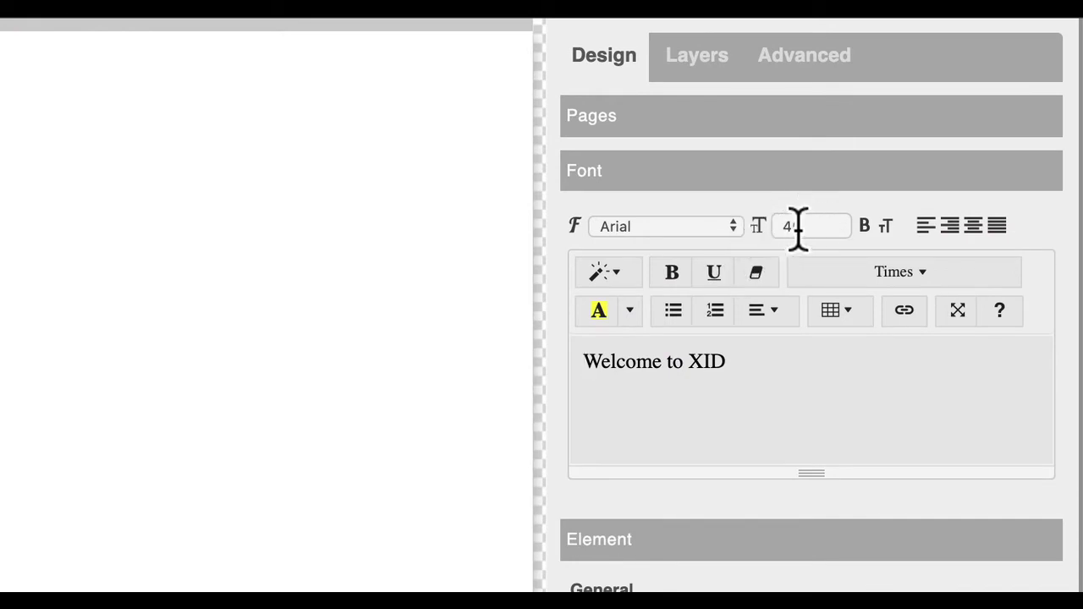
left_click_drag(805, 227, 774, 226)
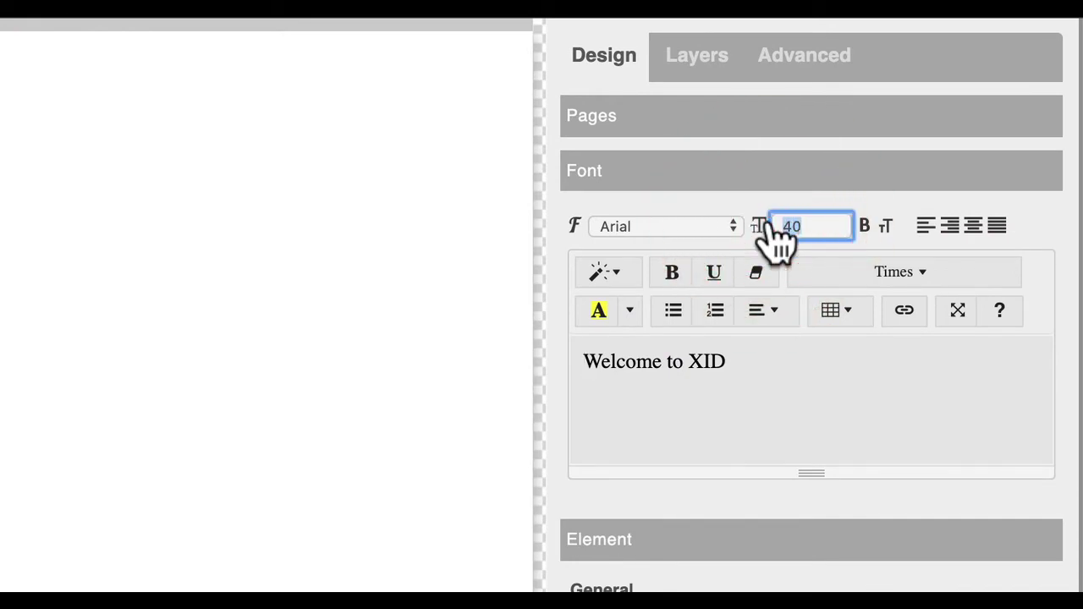
type("60")
left_click(706, 408)
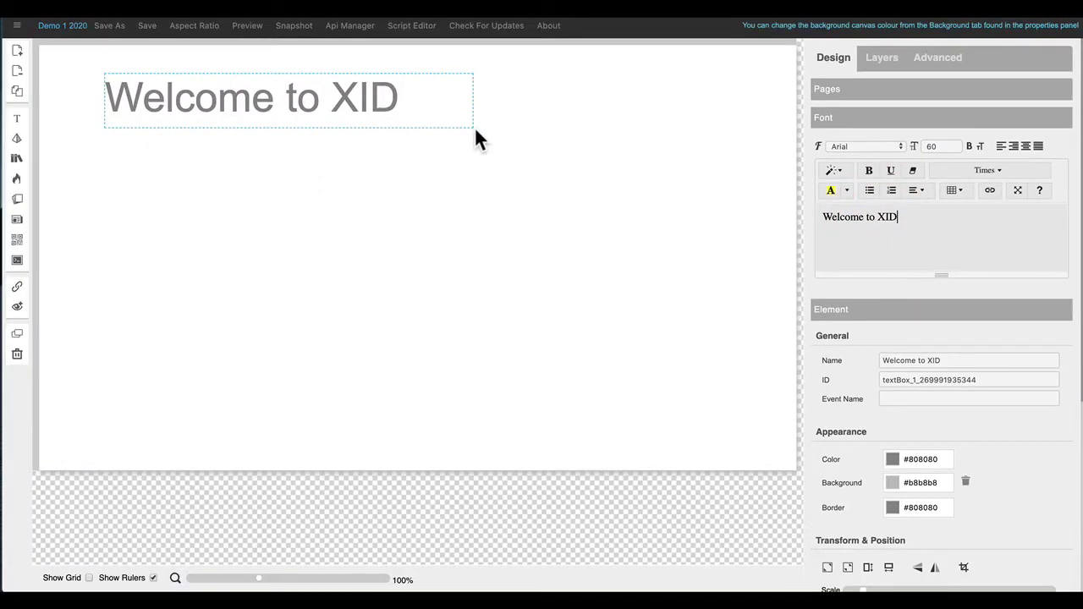
Step: Enlarge the text box to about 853 by 128, scale its text up to fill it, and move it to about X 124, Y 52
left_click_drag(474, 129, 683, 161)
scroll(937, 381, "down", 4)
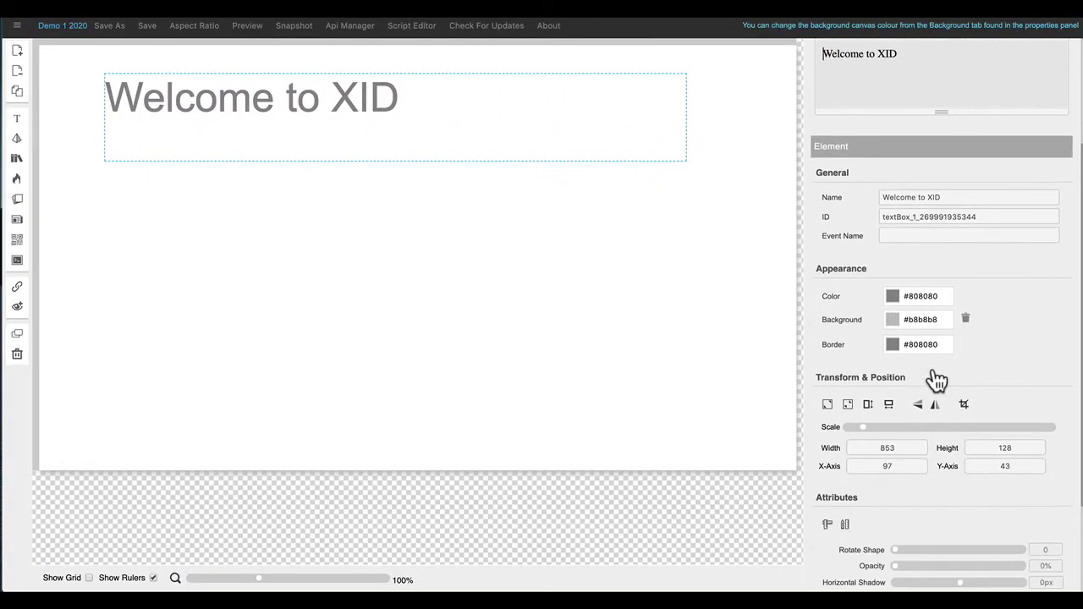
left_click_drag(865, 430, 877, 430)
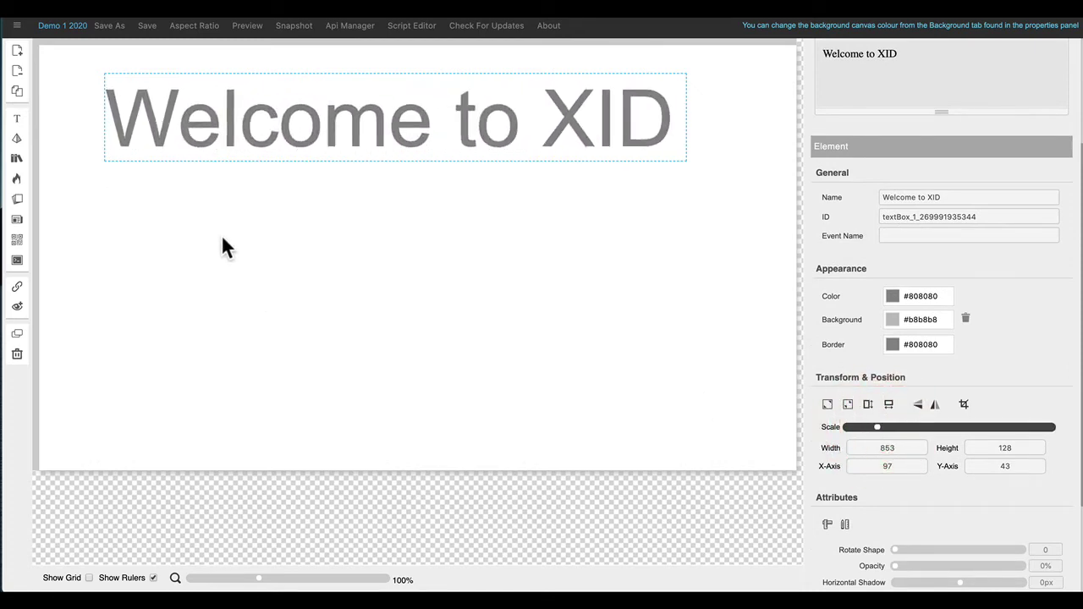
left_click_drag(314, 141, 330, 141)
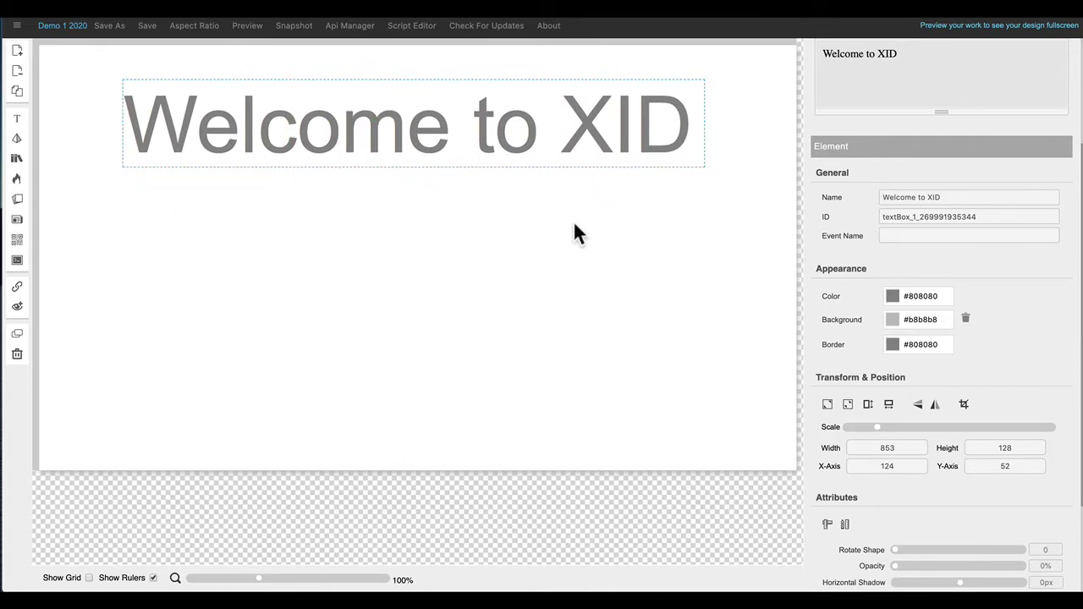
Step: Set the color of the "Welcome to XID" text to blue #0695c4
left_click(891, 301)
left_click(978, 332)
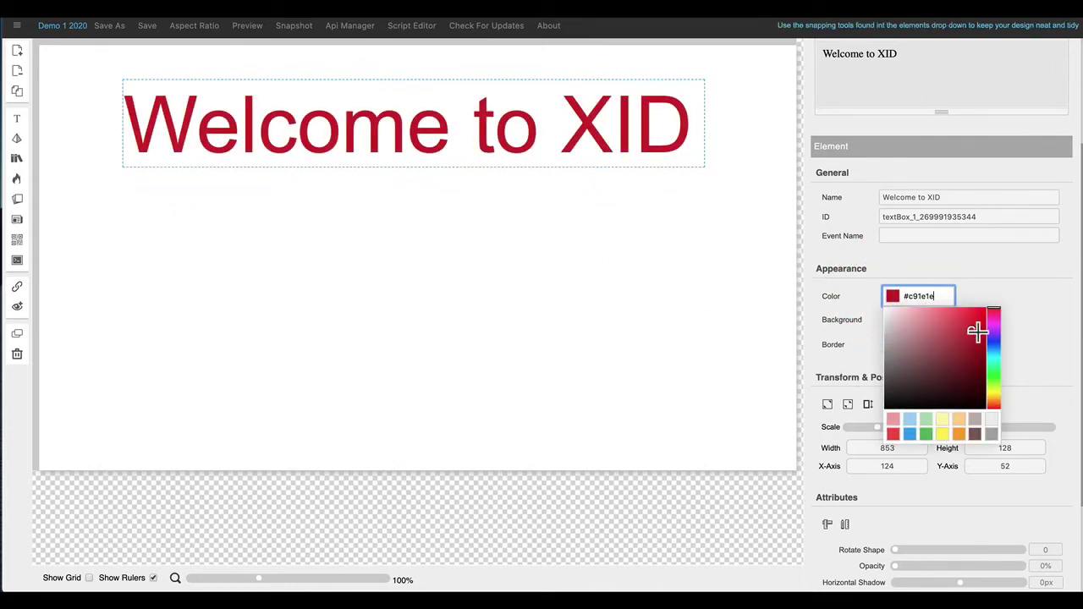
left_click_drag(992, 340, 994, 354)
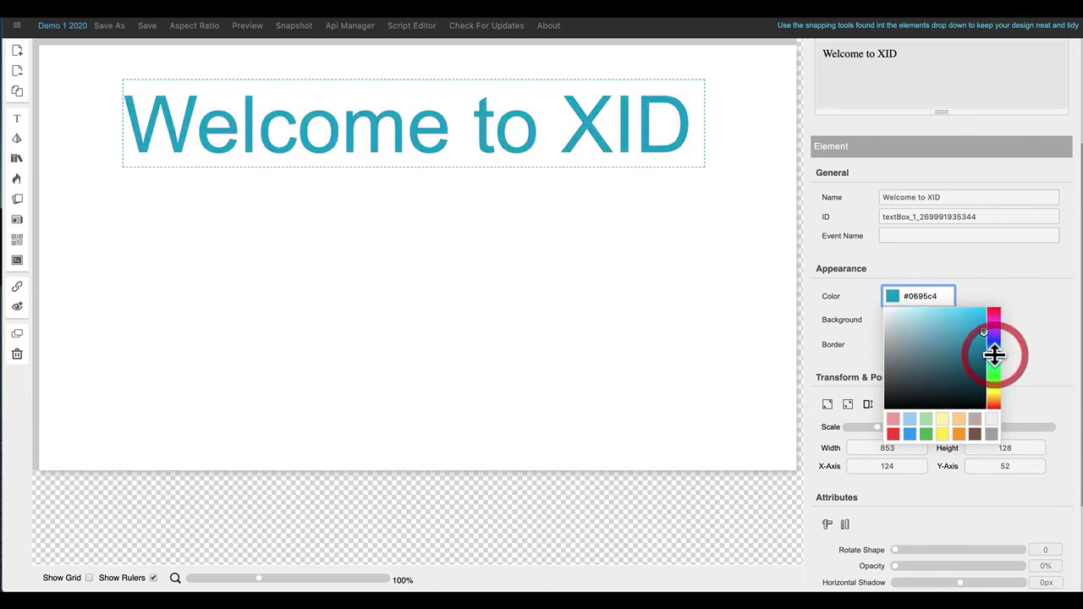
left_click(1050, 340)
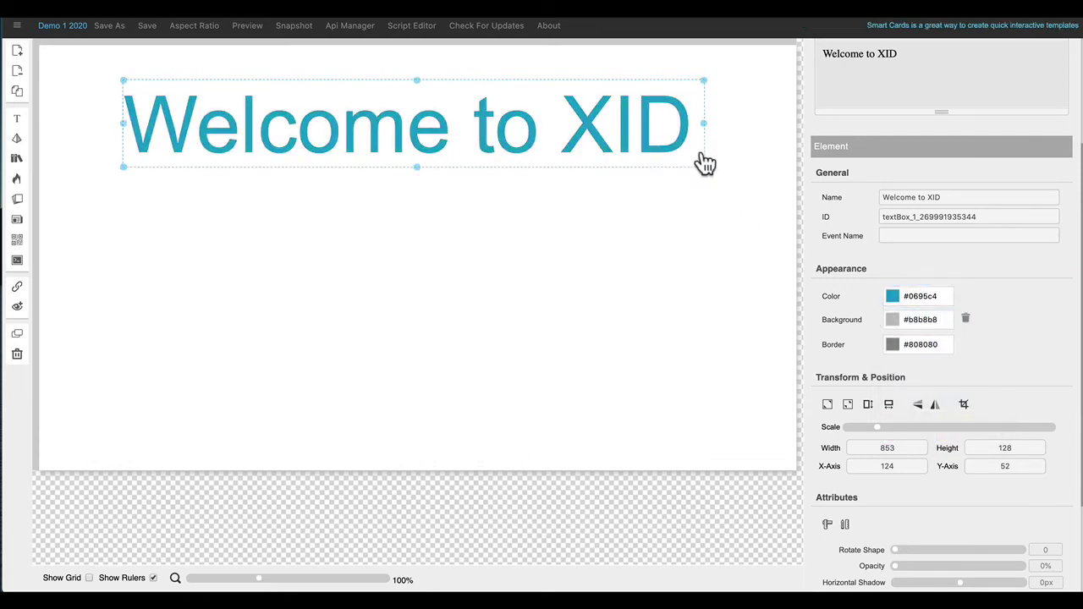
Step: Set the background color of the "Welcome to XID" text box to light gray #ded7d7
left_click(895, 327)
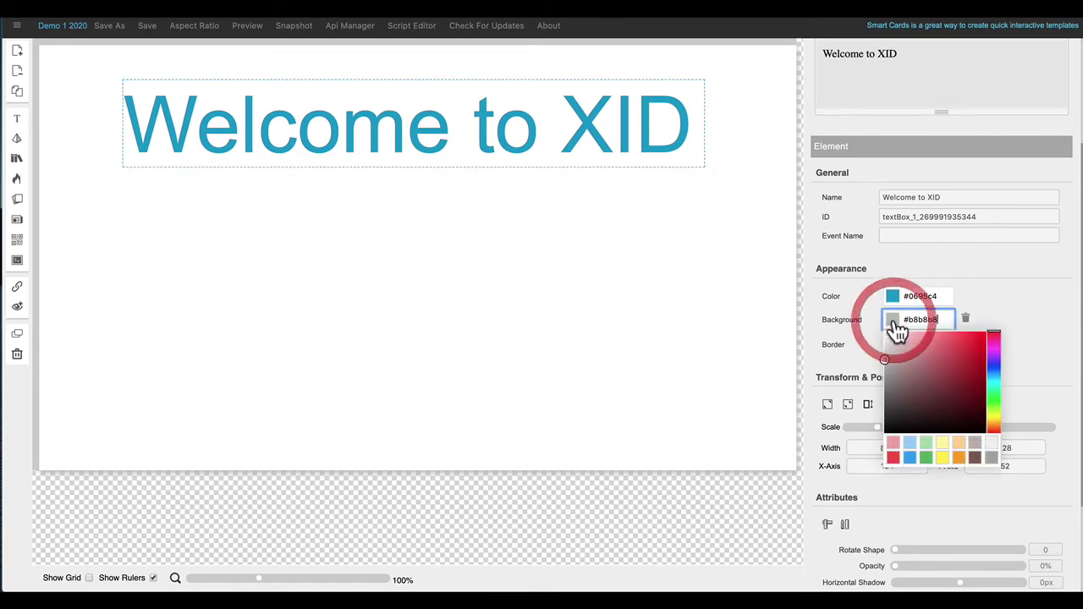
left_click_drag(906, 392, 886, 347)
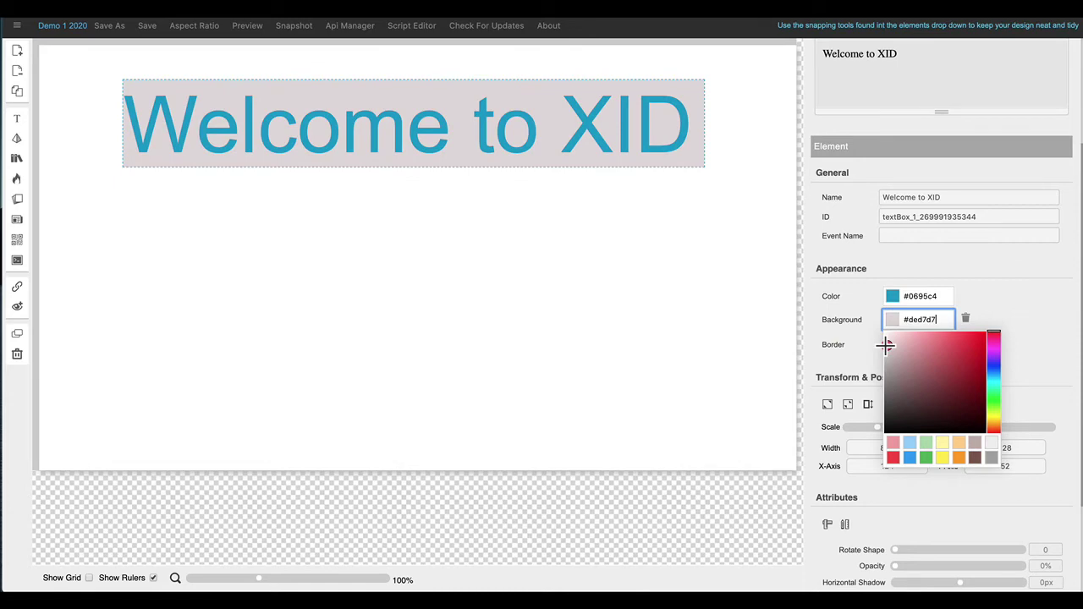
left_click(1054, 341)
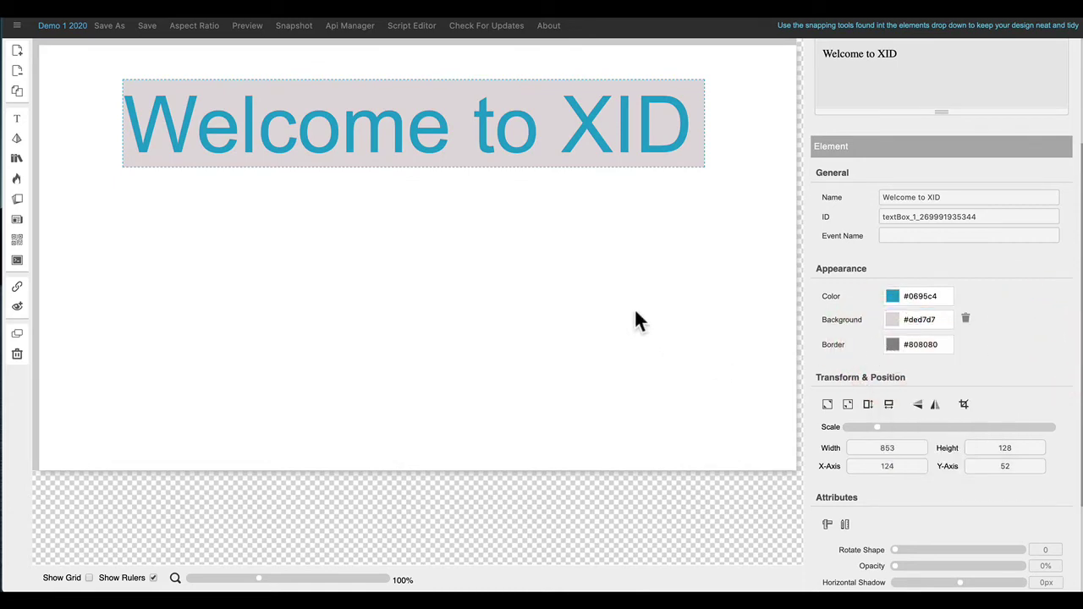
Step: Give the "Welcome to XID" text box a border of width 9 in dark gray #787070
scroll(935, 381, "down", 4)
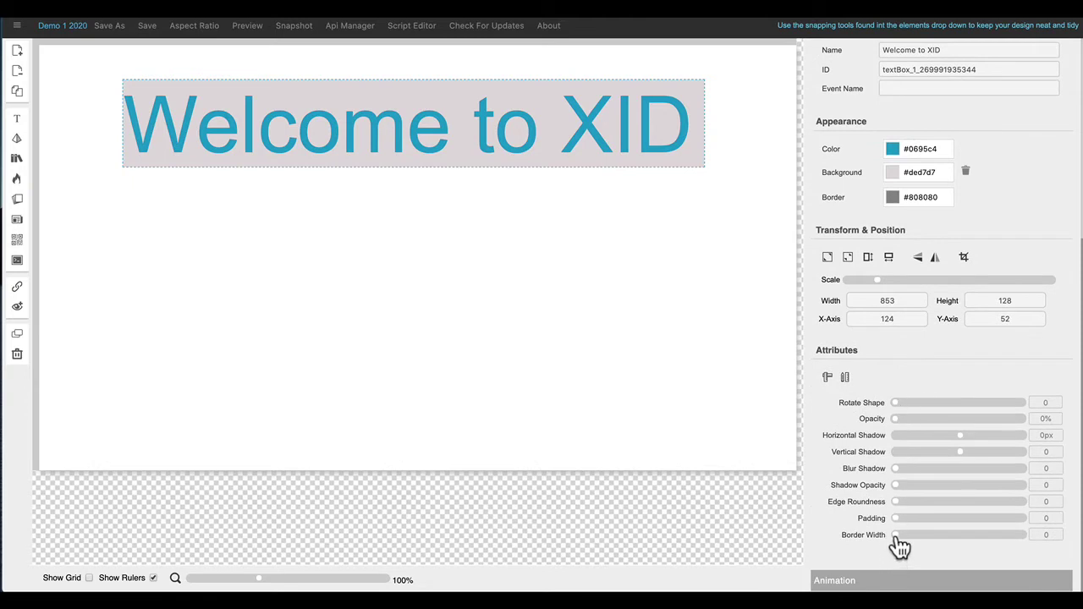
mouse_move(897, 539)
left_mouse_down()
mouse_move(914, 540)
mouse_move(905, 540)
left_mouse_up()
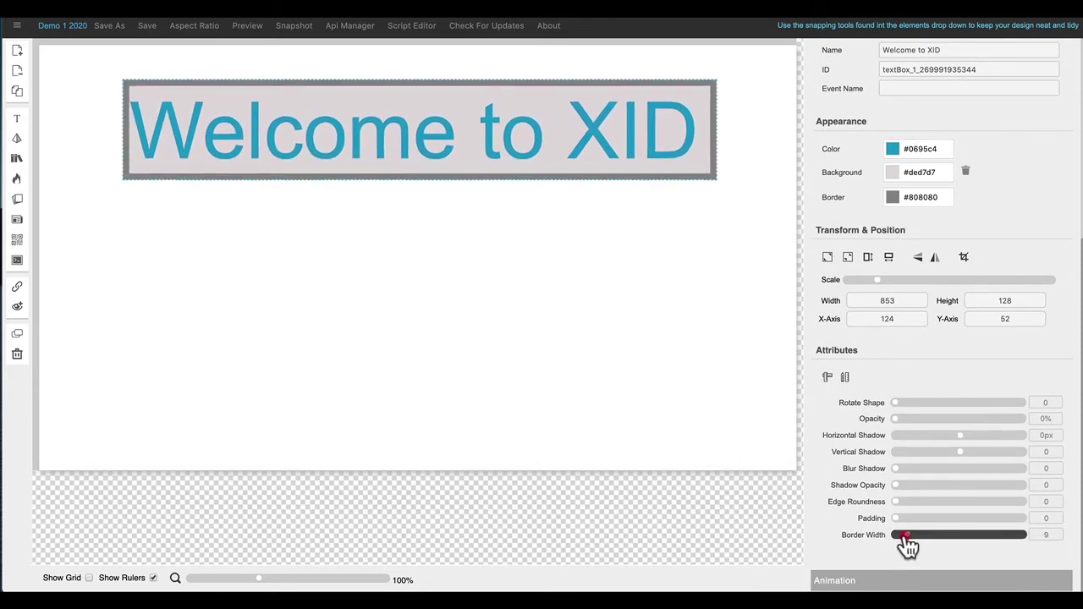
left_click(893, 201)
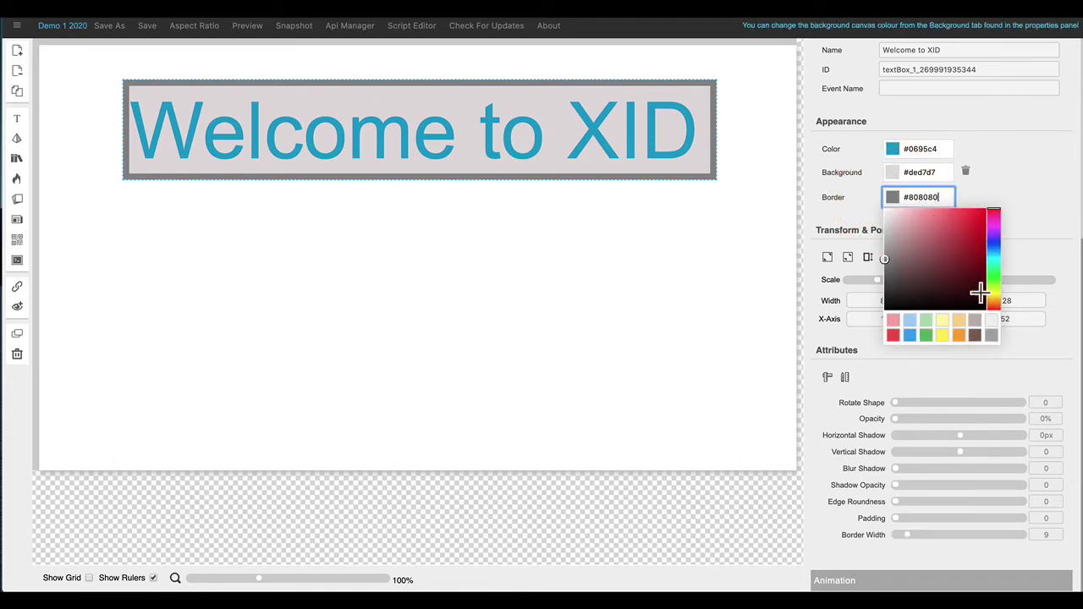
left_click_drag(901, 297, 890, 264)
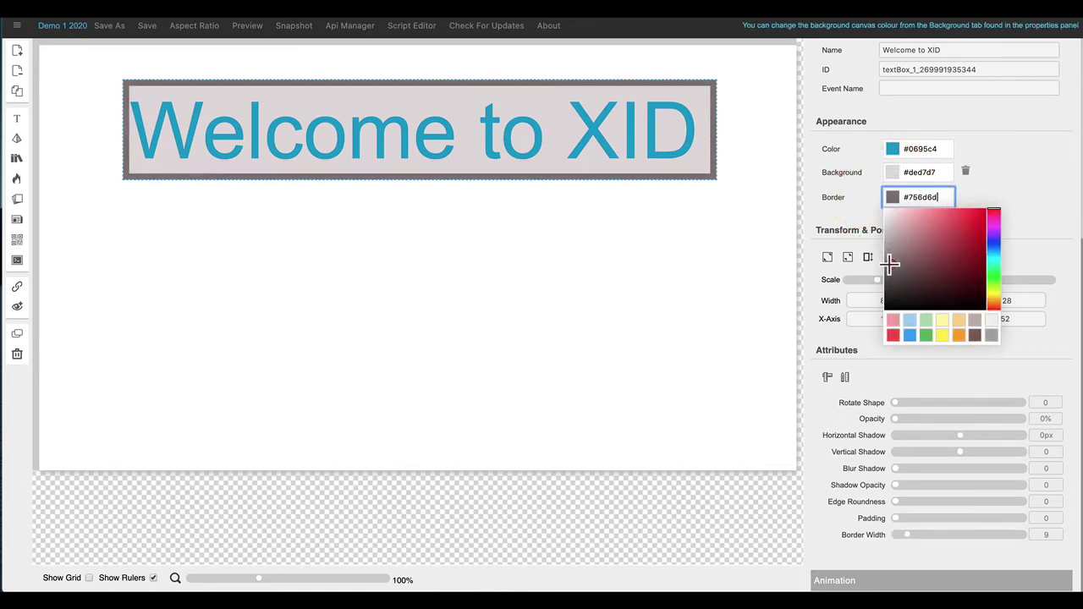
left_click(1049, 252)
Step: Enlarge the text box to about 967 by 141, move it to about X 43, Y 43, and center its text
scroll(968, 242, "up", 4)
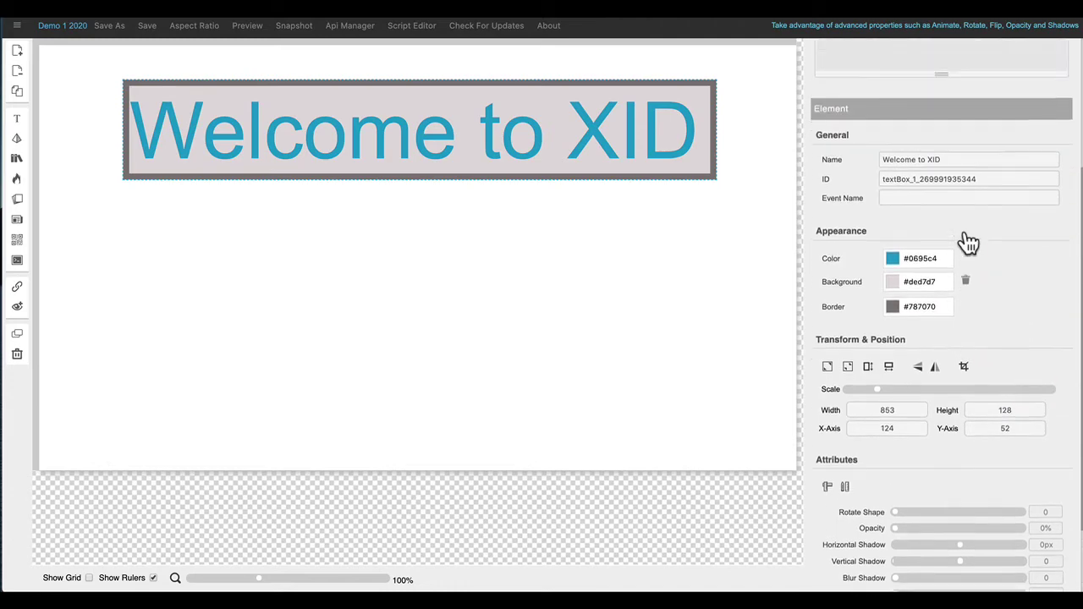
scroll(965, 230, "up", 2)
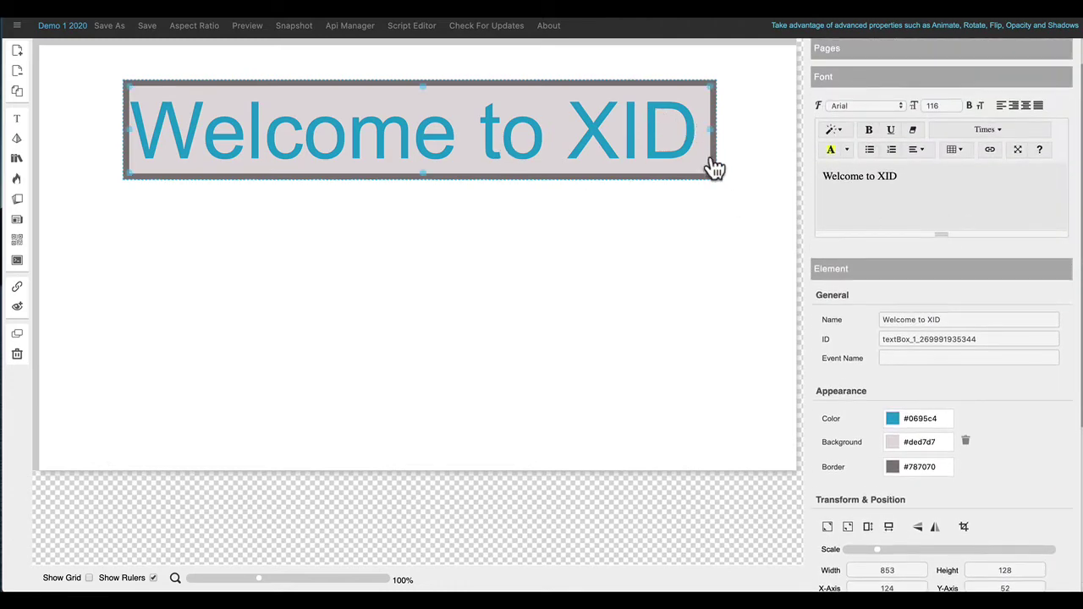
left_click_drag(713, 176, 790, 184)
left_click_drag(518, 116, 462, 106)
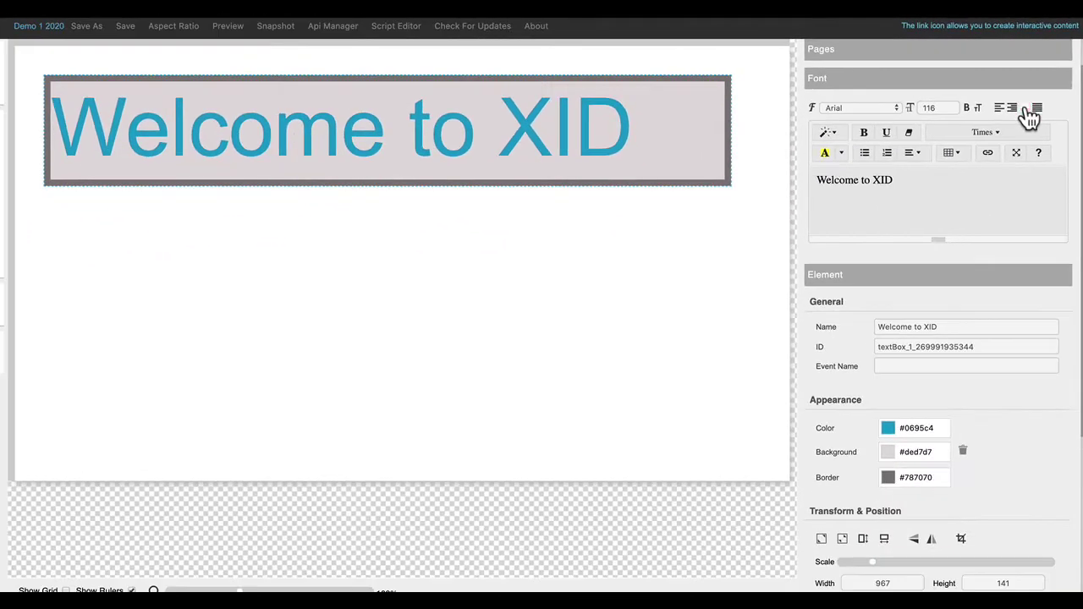
left_click(1025, 108)
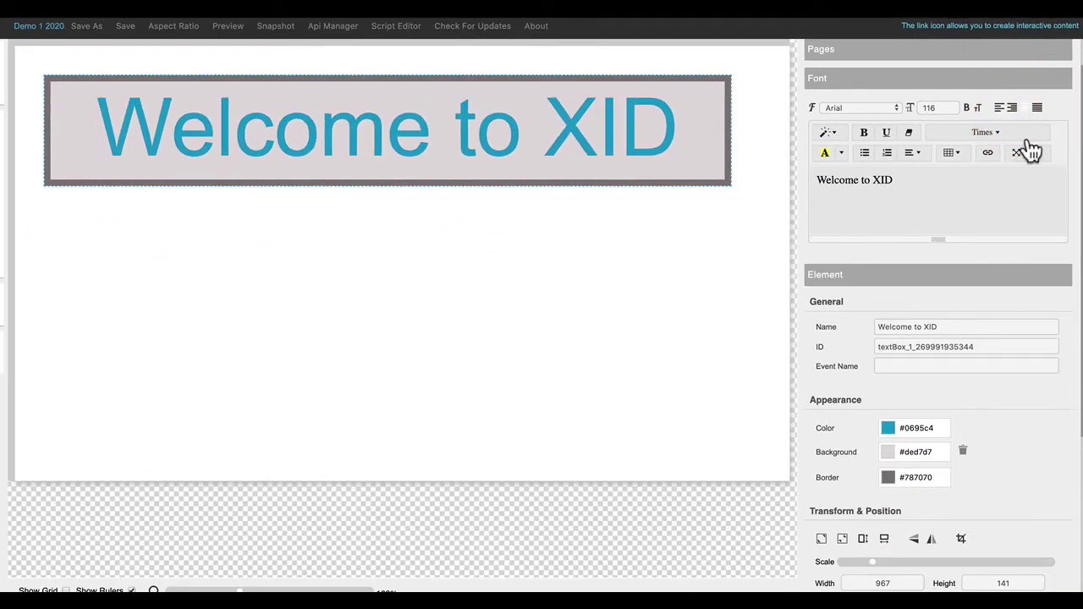
Step: Set the text box's edge roundness to about 45 and its padding to about 16
scroll(1016, 532, "down", 5)
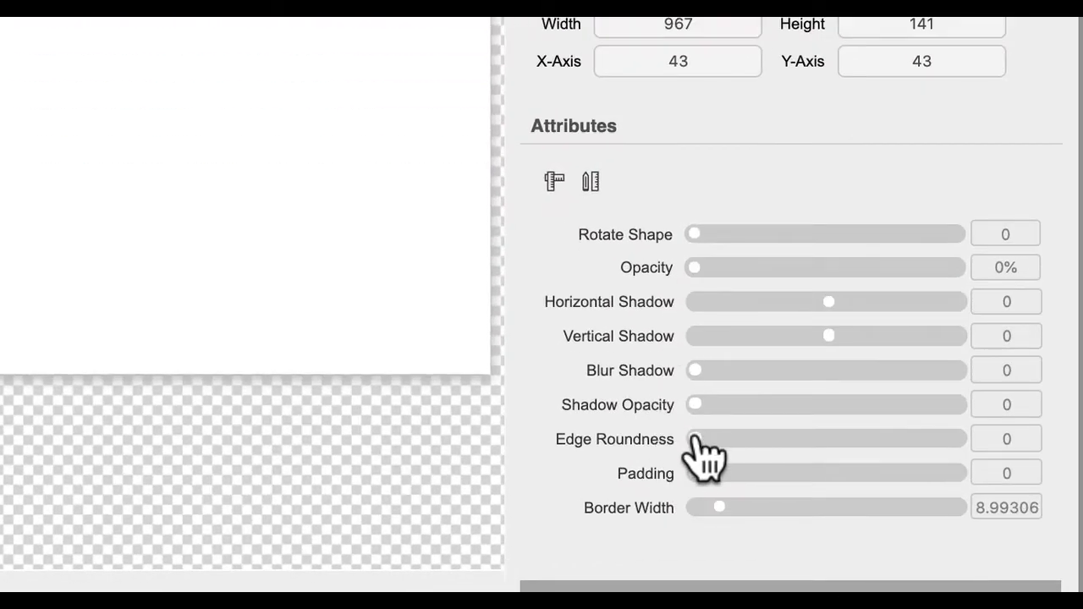
left_click_drag(695, 440, 737, 440)
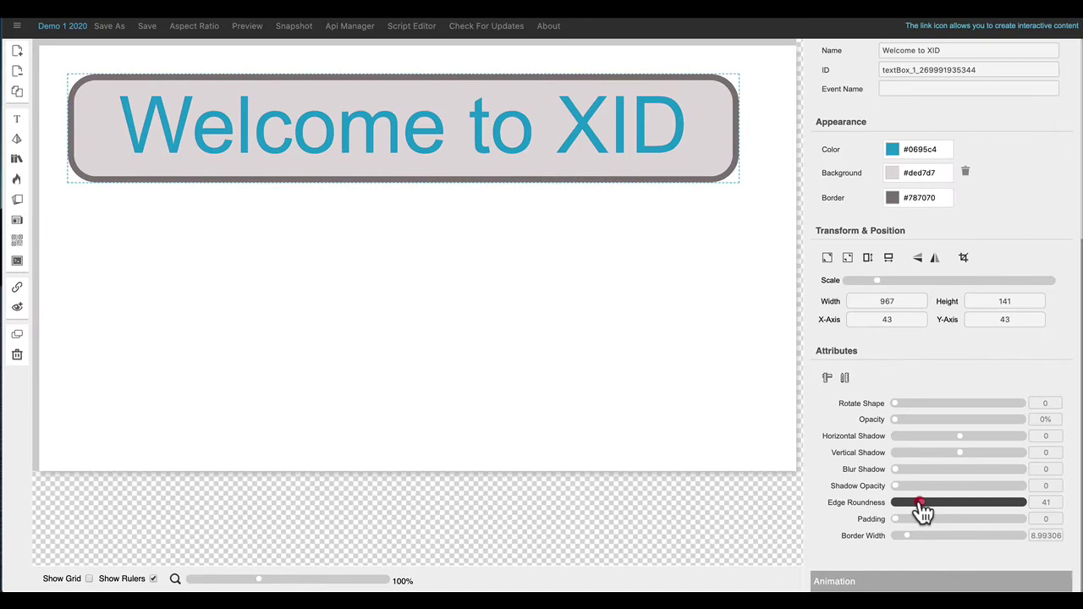
mouse_move(921, 507)
left_mouse_down()
mouse_move(933, 508)
mouse_move(899, 518)
mouse_move(915, 521)
left_mouse_up()
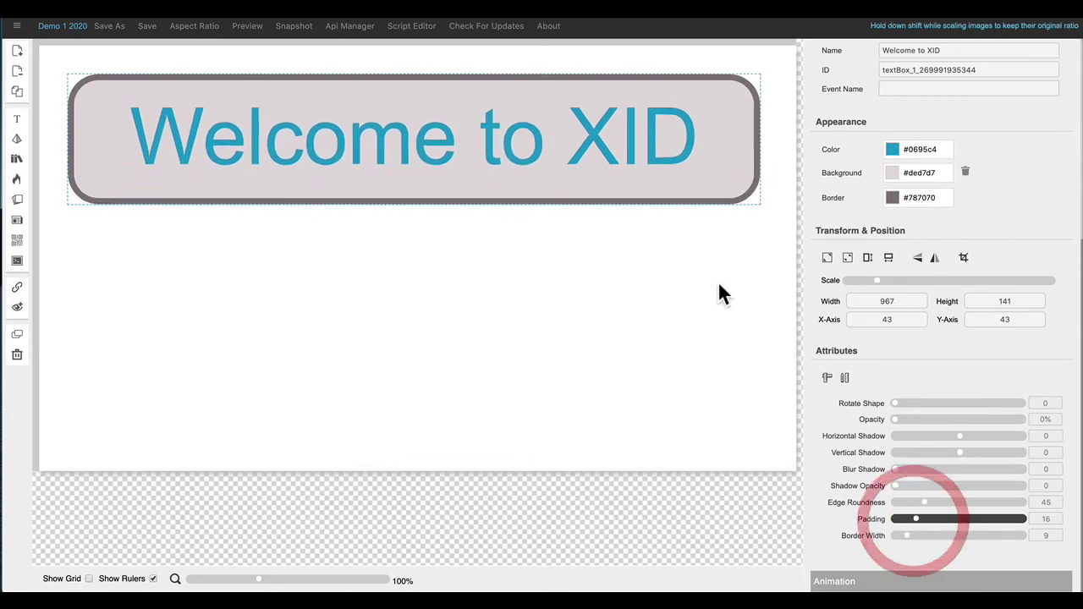
Step: Reduce the text box to about 928 by 135 and center it horizontally near the top of the page
left_click(755, 200)
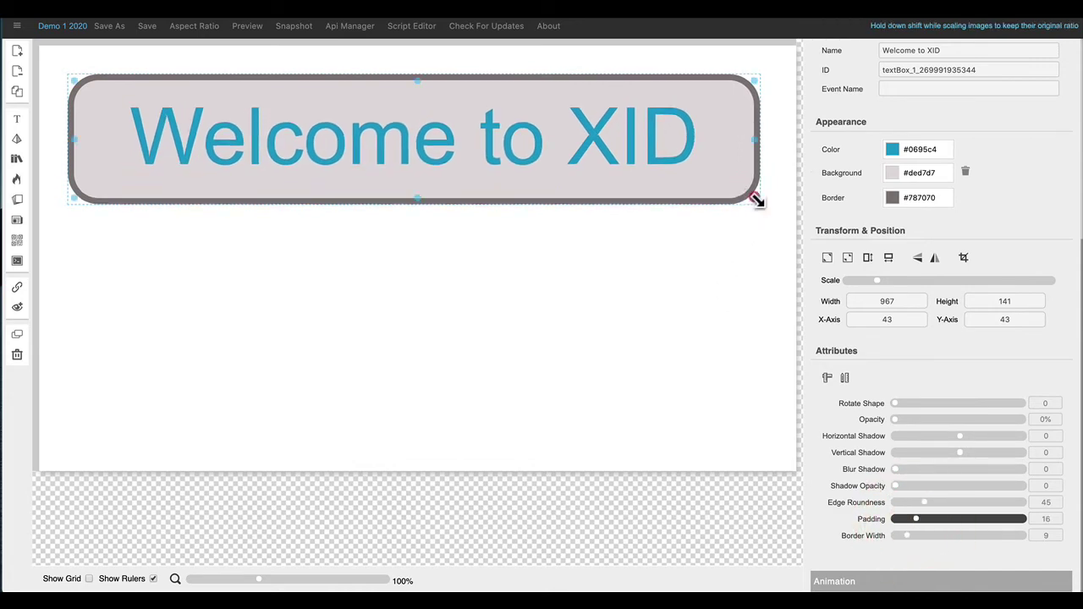
left_click_drag(755, 200, 731, 199)
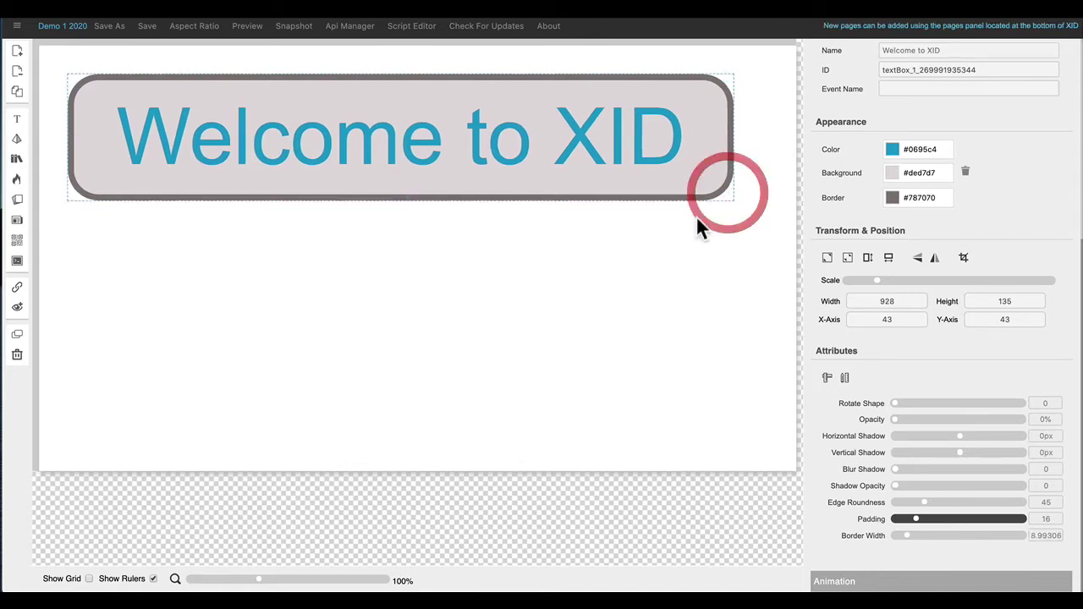
left_click(692, 226)
left_click_drag(440, 154, 459, 160)
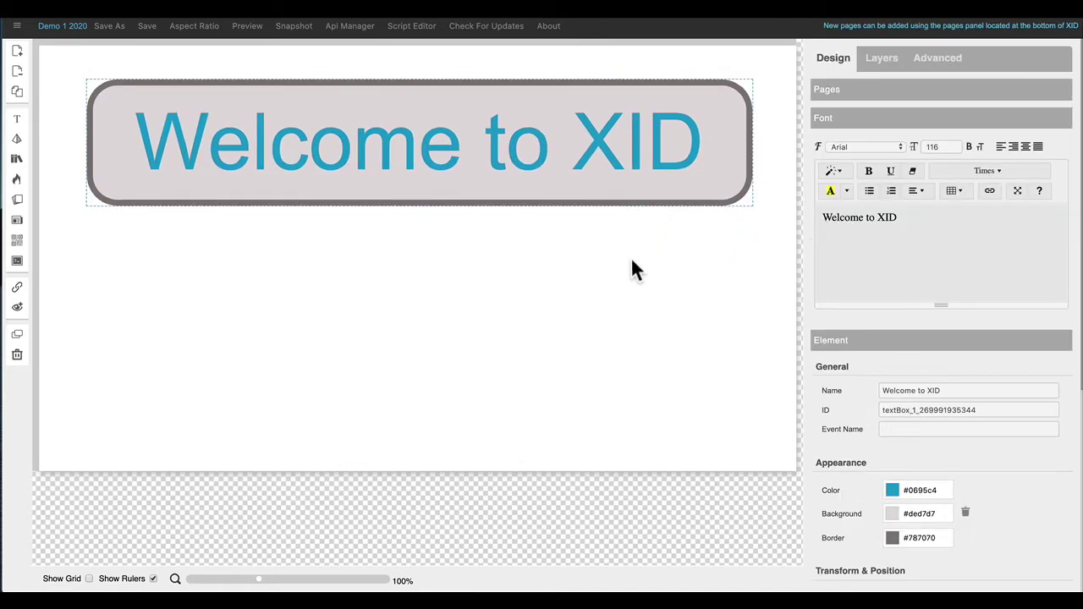
left_click(505, 194)
left_click_drag(436, 106, 432, 94)
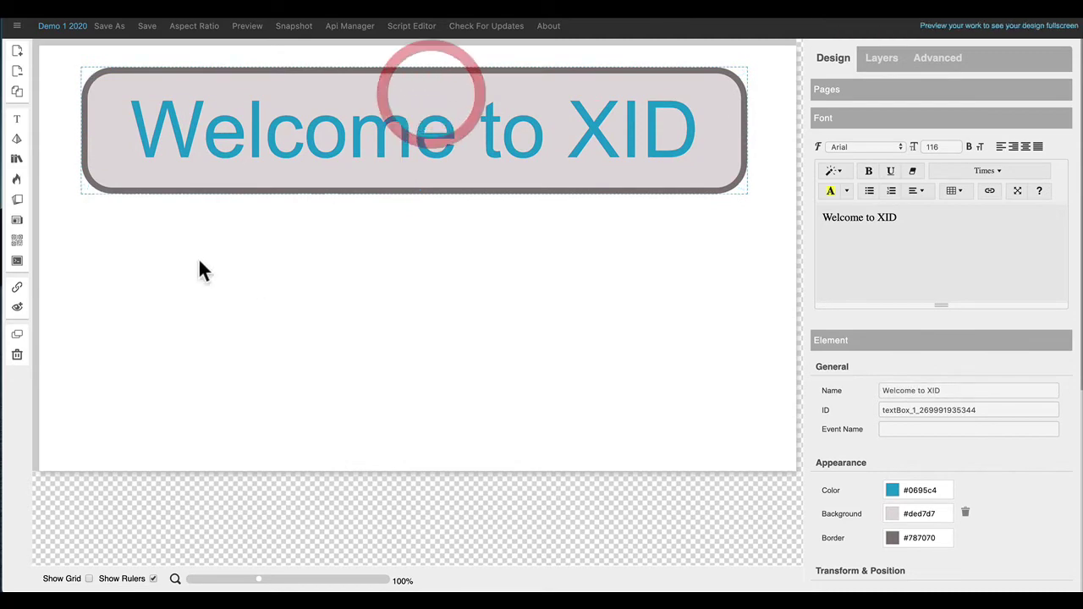
Step: Insert the person with outstretched arms from the advanced shapes and place it below the right end of the text box
left_click(17, 140)
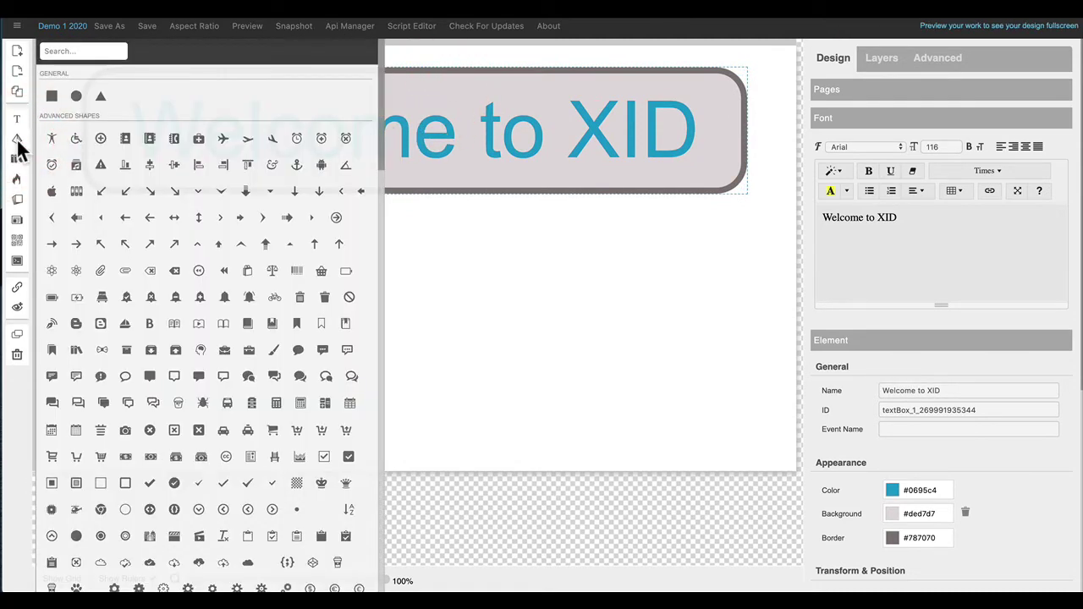
scroll(226, 430, "down", 5)
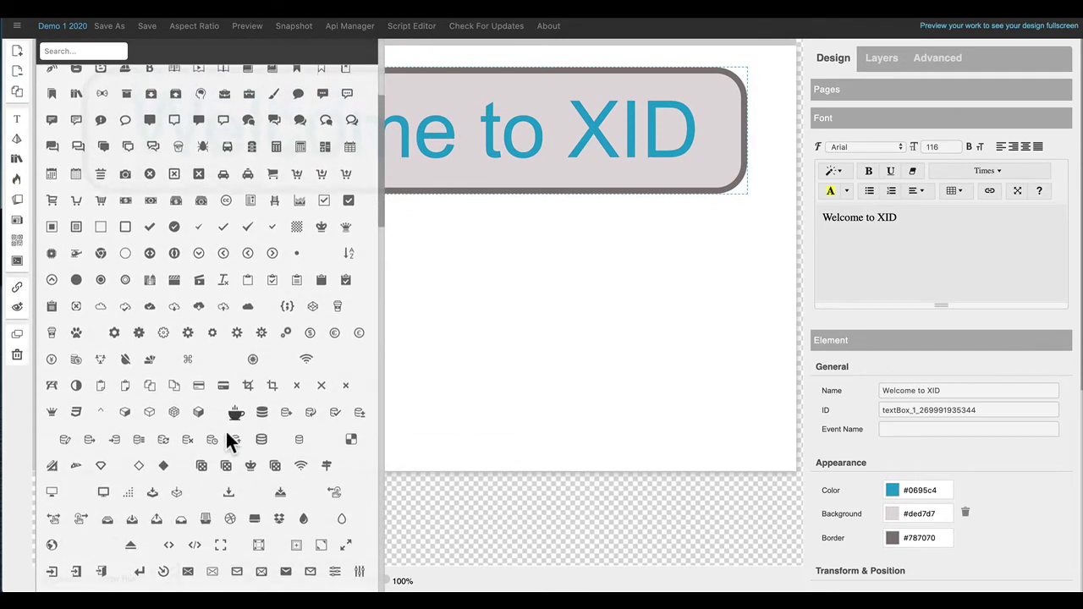
scroll(227, 433, "up", 5)
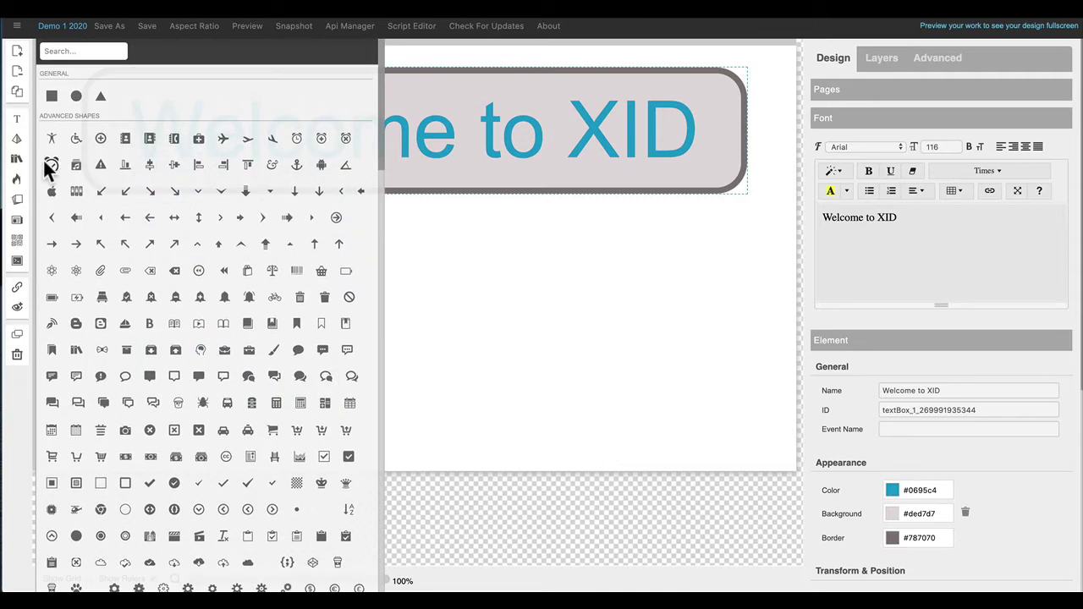
left_click(52, 140)
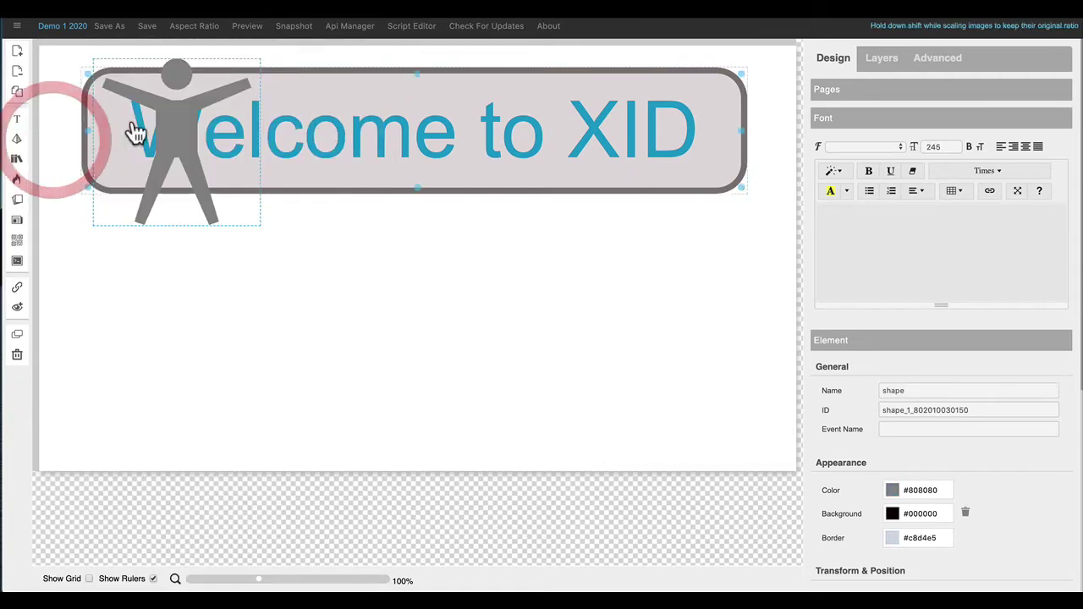
left_click_drag(133, 128, 665, 299)
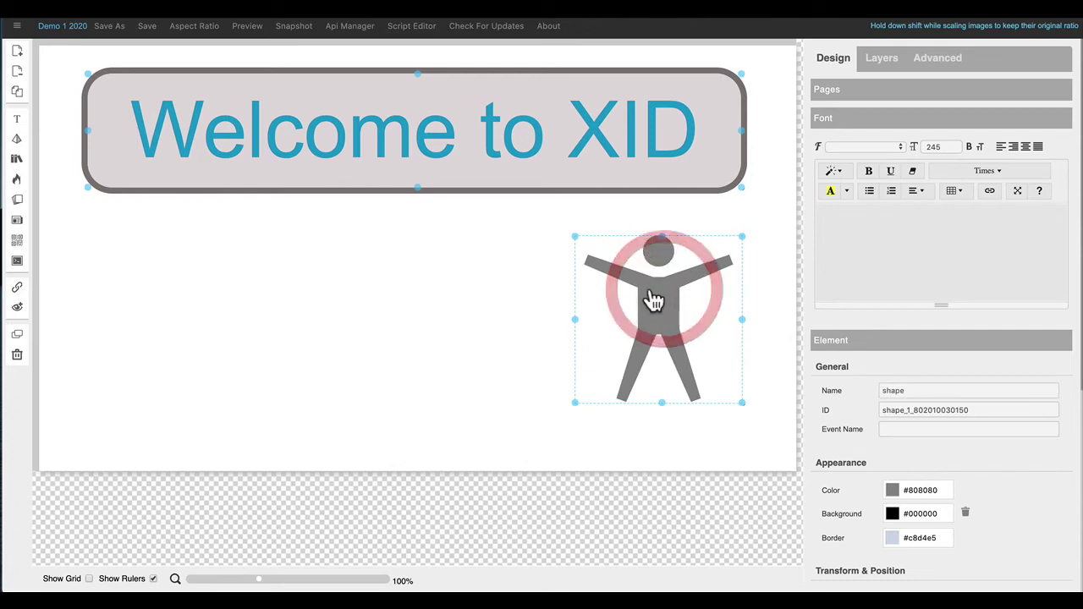
Step: Set the color of the person shape to light blue #46b0d4
left_click(893, 492)
left_click_drag(897, 530, 948, 516)
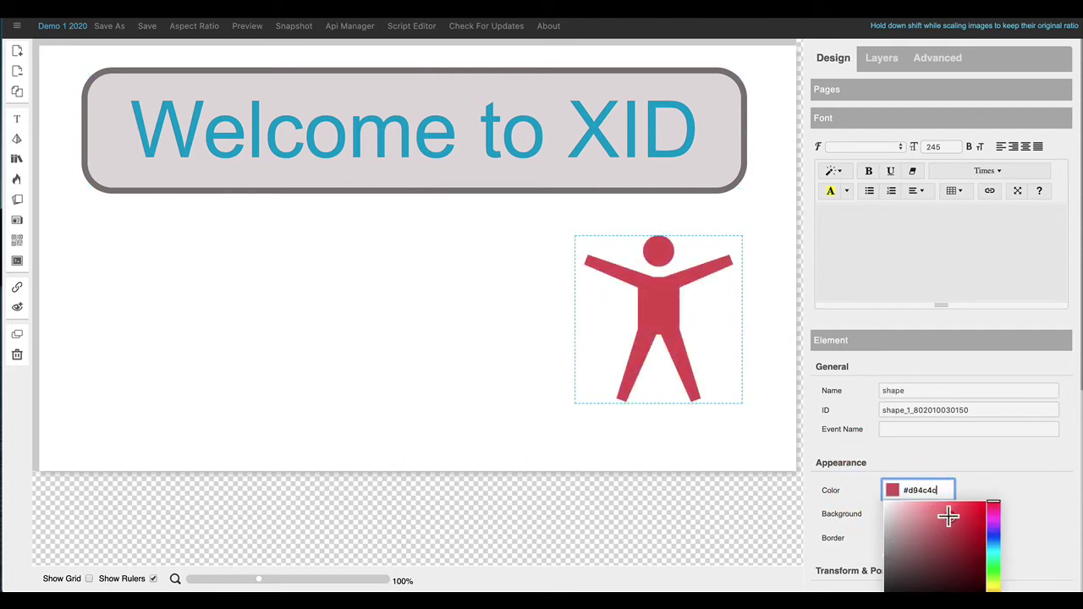
left_click_drag(992, 556, 994, 545)
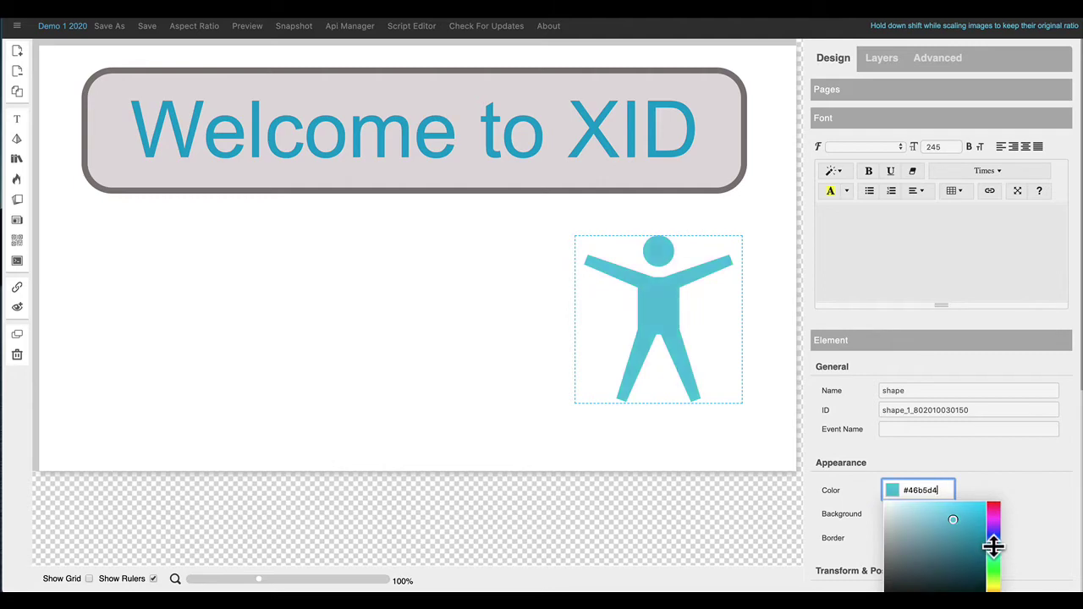
left_click(203, 338)
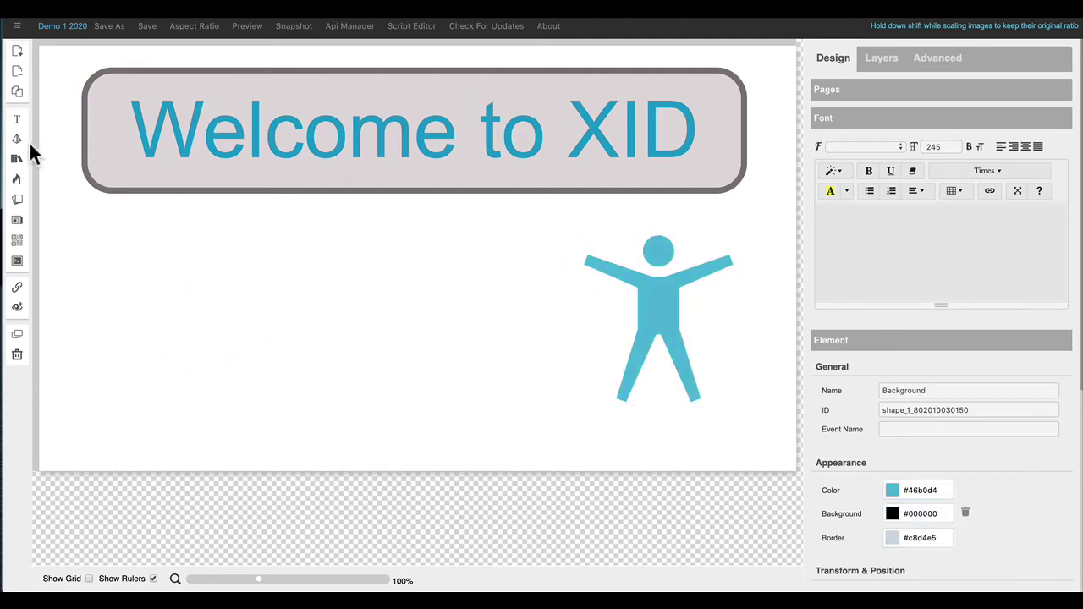
Step: Insert a general square shape, stretch it into a wide rectangle, and place it below the text box over the person shape
left_click(18, 138)
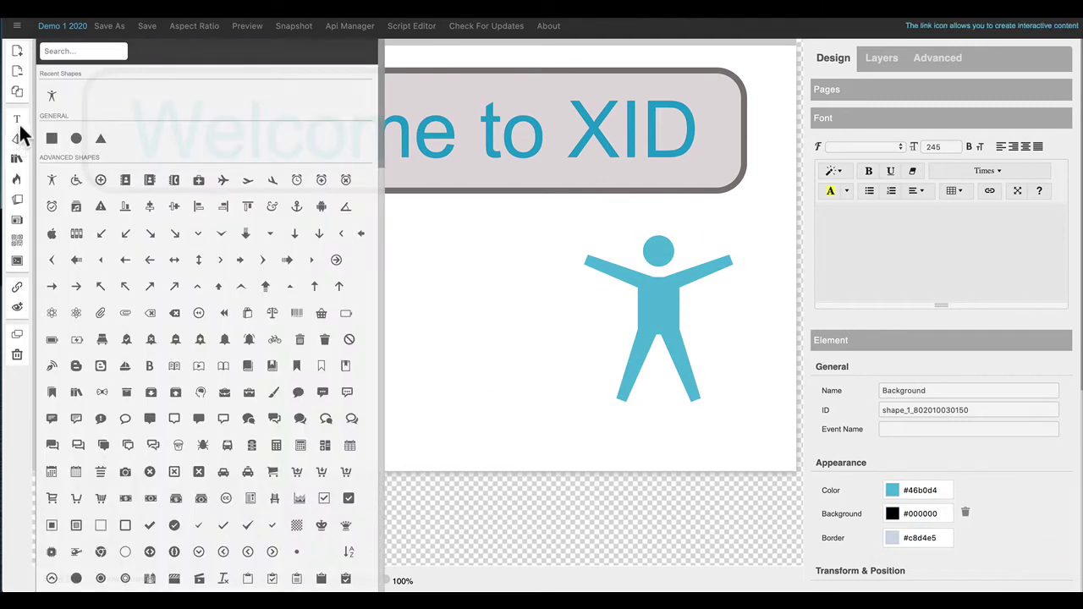
left_click(20, 135)
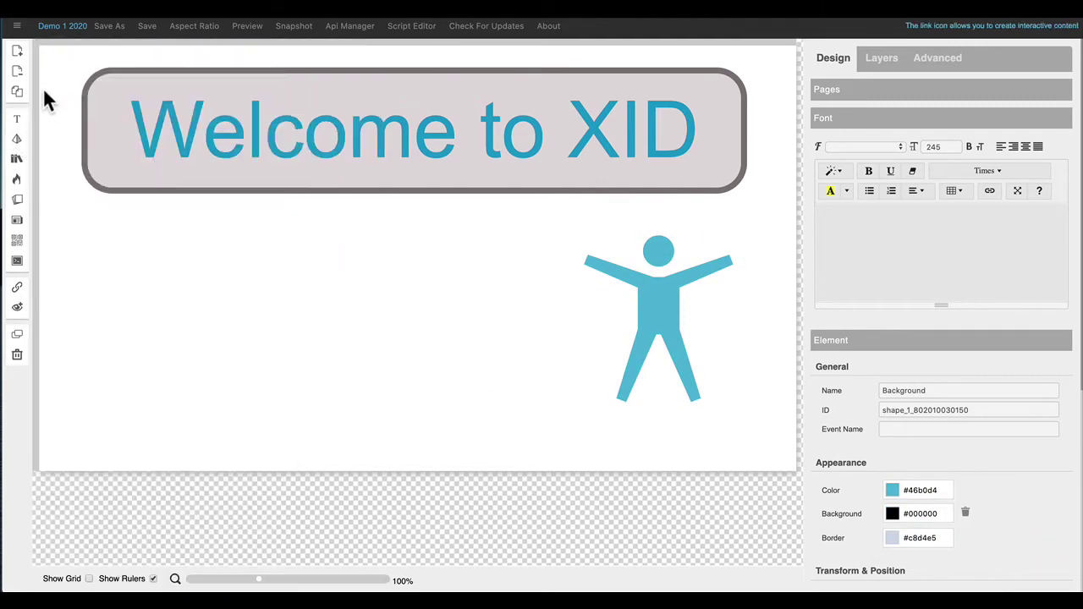
left_click(17, 138)
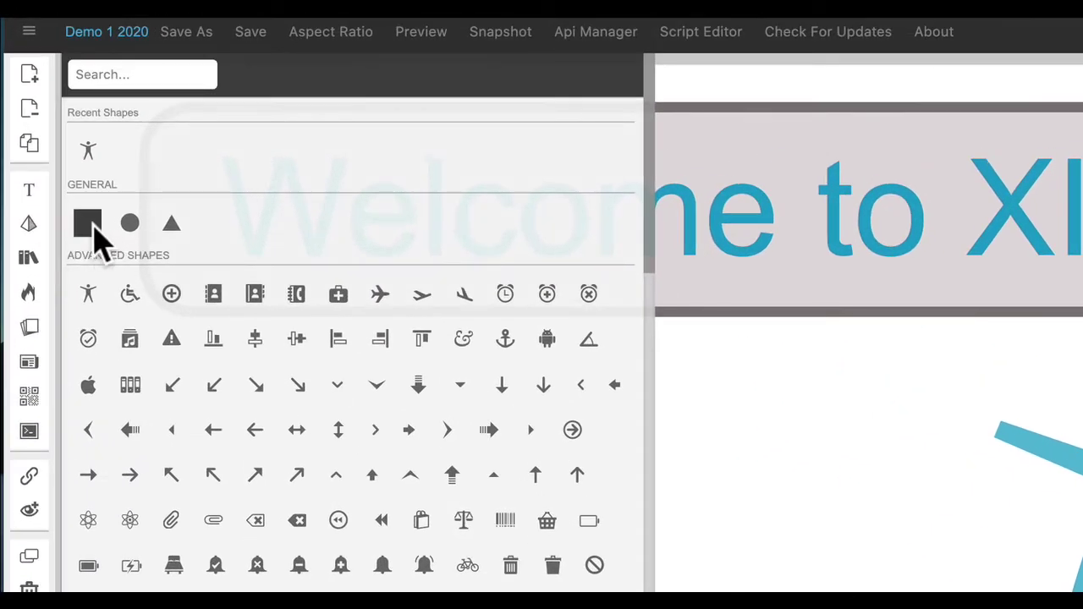
left_click(87, 224)
left_click_drag(347, 321, 372, 463)
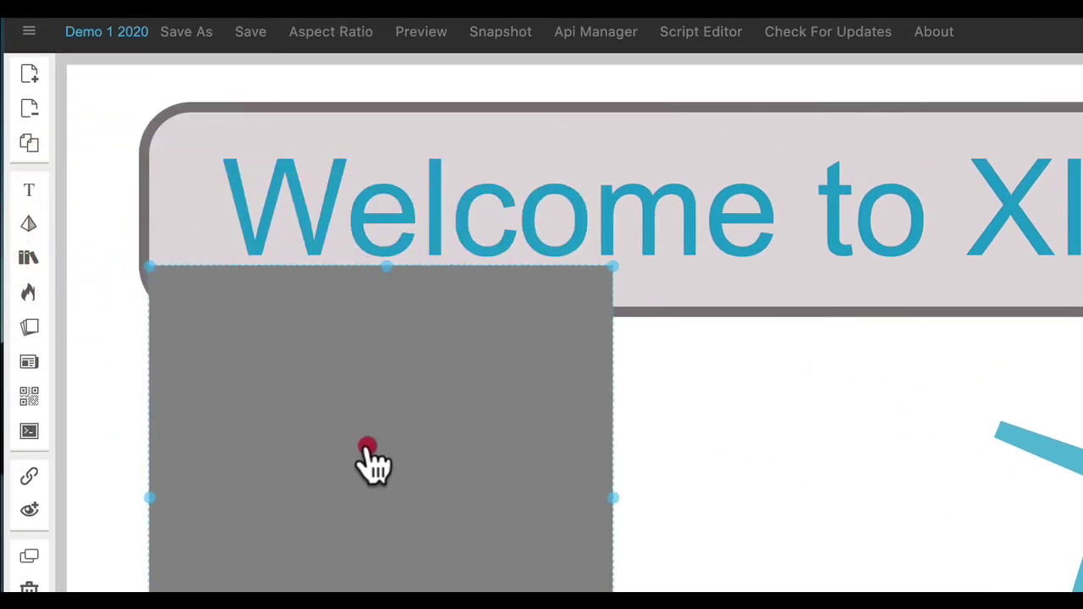
left_click_drag(289, 364, 276, 352)
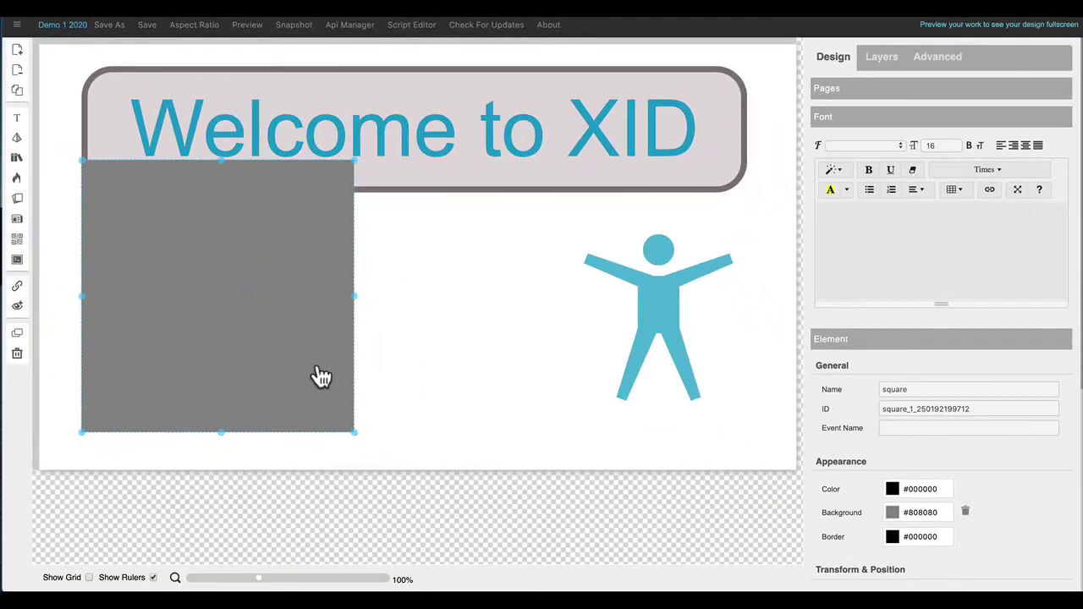
left_click_drag(358, 434, 612, 361)
left_click_drag(441, 285, 544, 320)
left_click(154, 336)
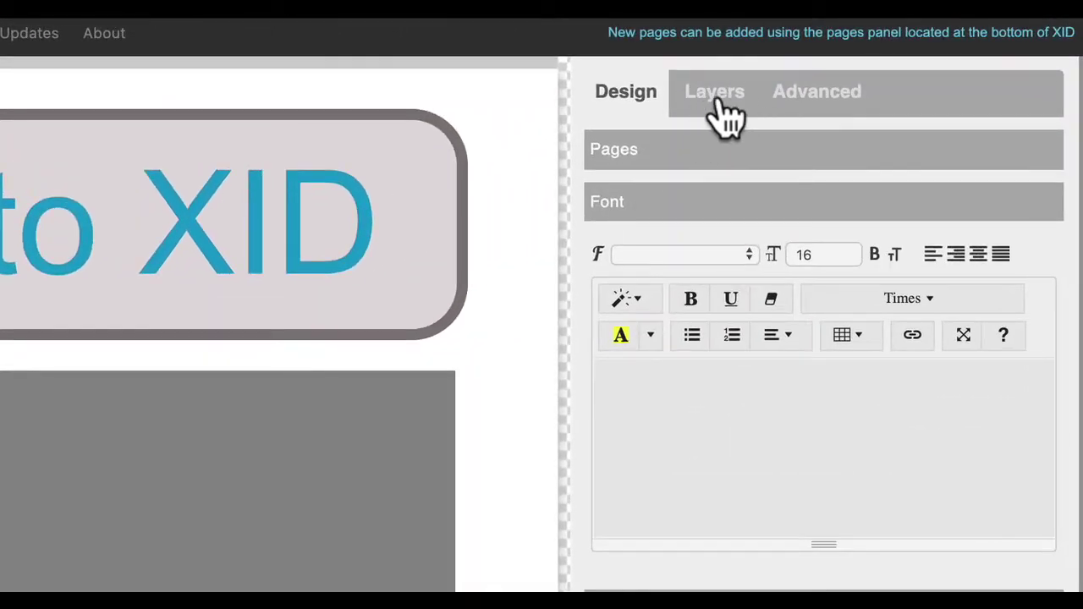
Step: Reorder the square layer below the shape layer and position the person inside the right end of the gray rectangle
left_click(726, 93)
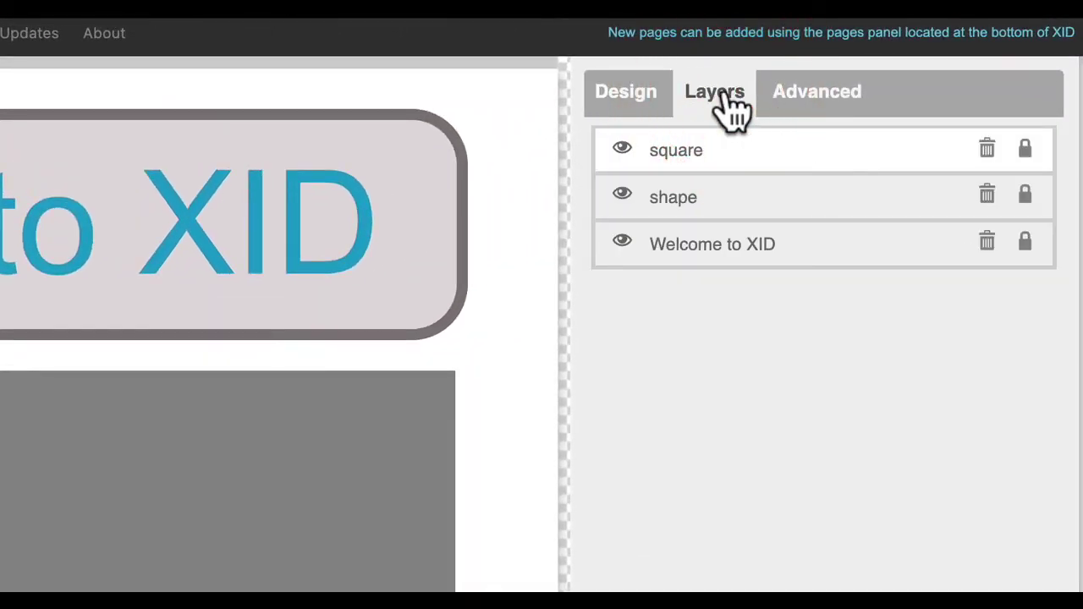
left_click_drag(680, 149, 676, 199)
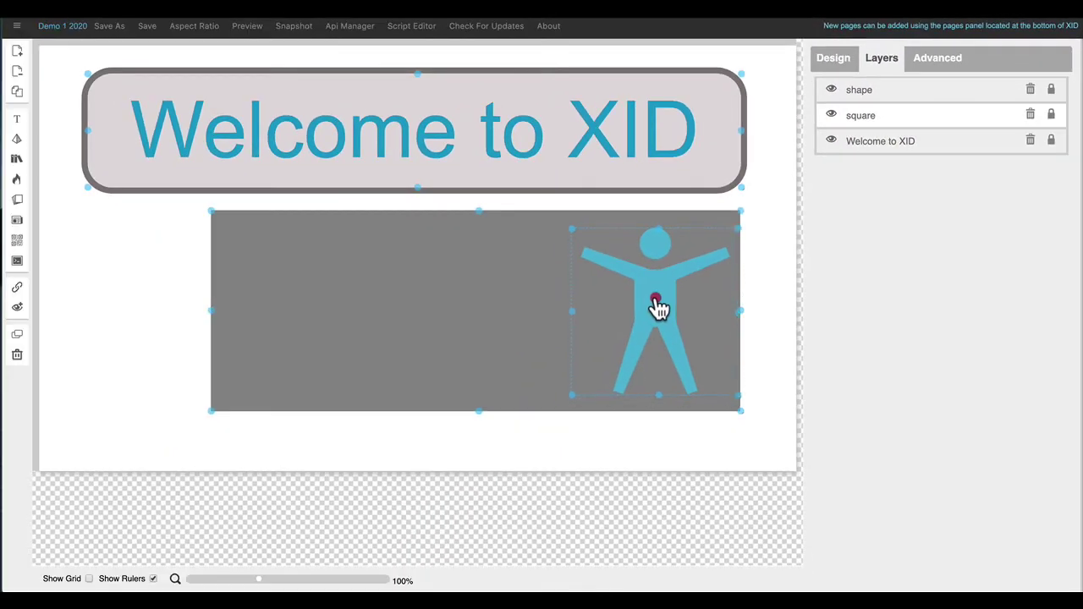
left_click(652, 301)
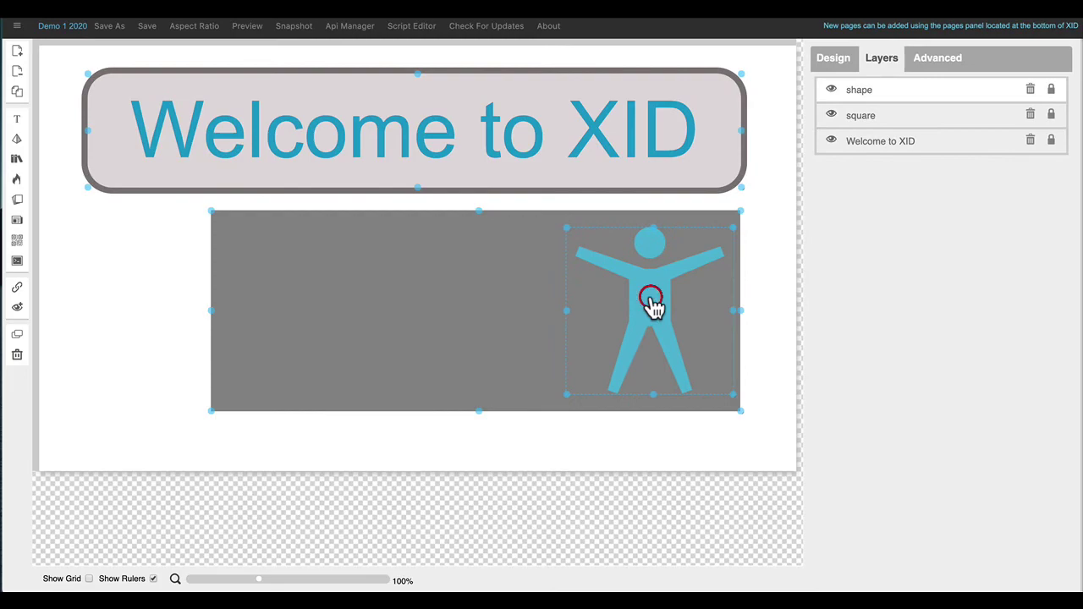
Step: Insert the default image photo-of-sailboat-on-sea-during-daytime-3178881 from the media library onto the page
left_click(917, 297)
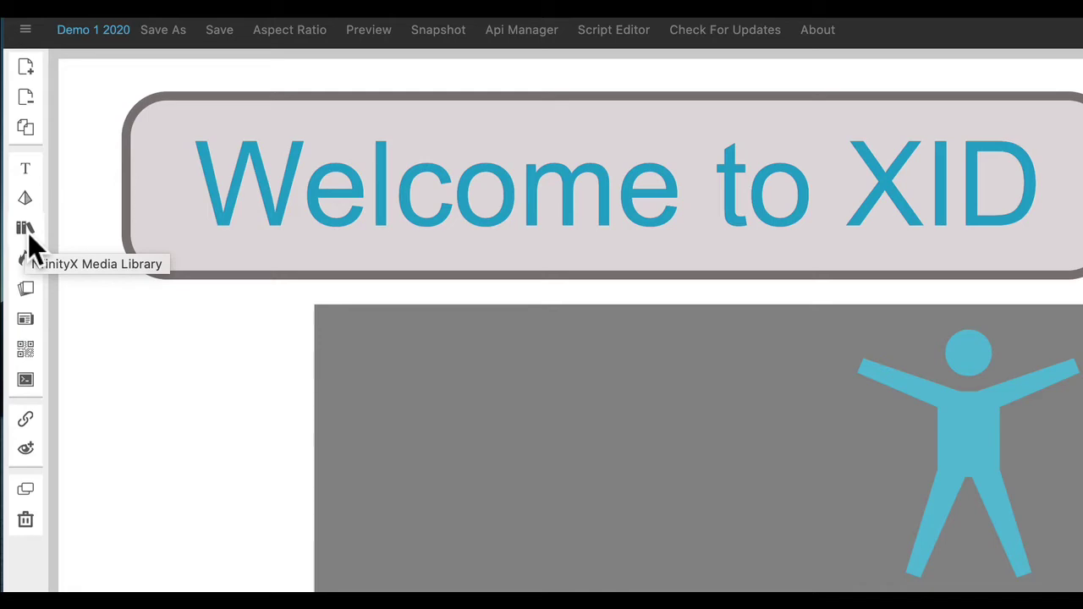
left_click(28, 233)
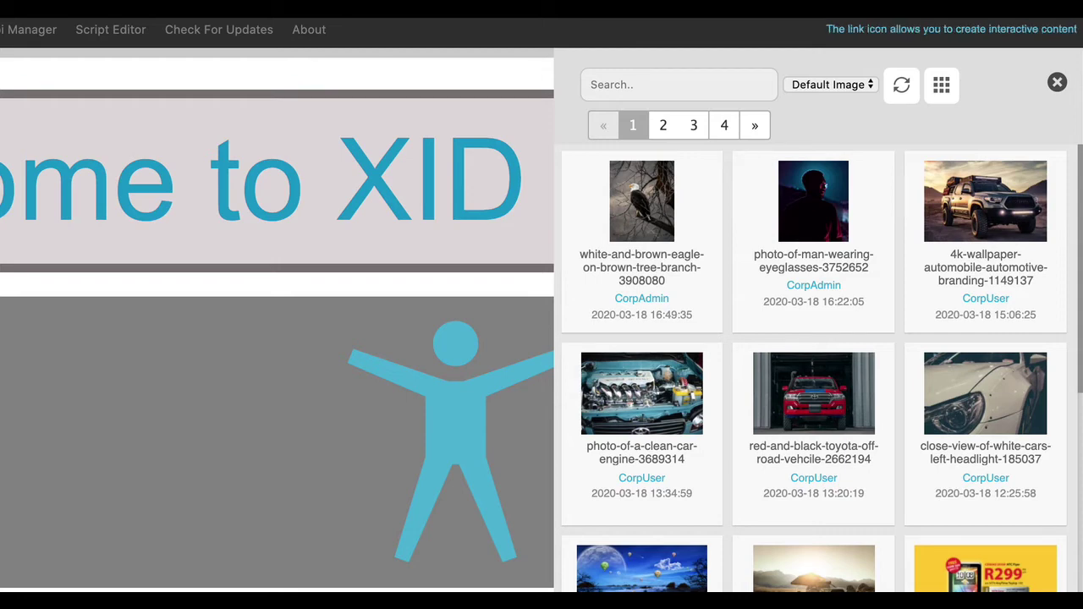
scroll(742, 420, "down", 3)
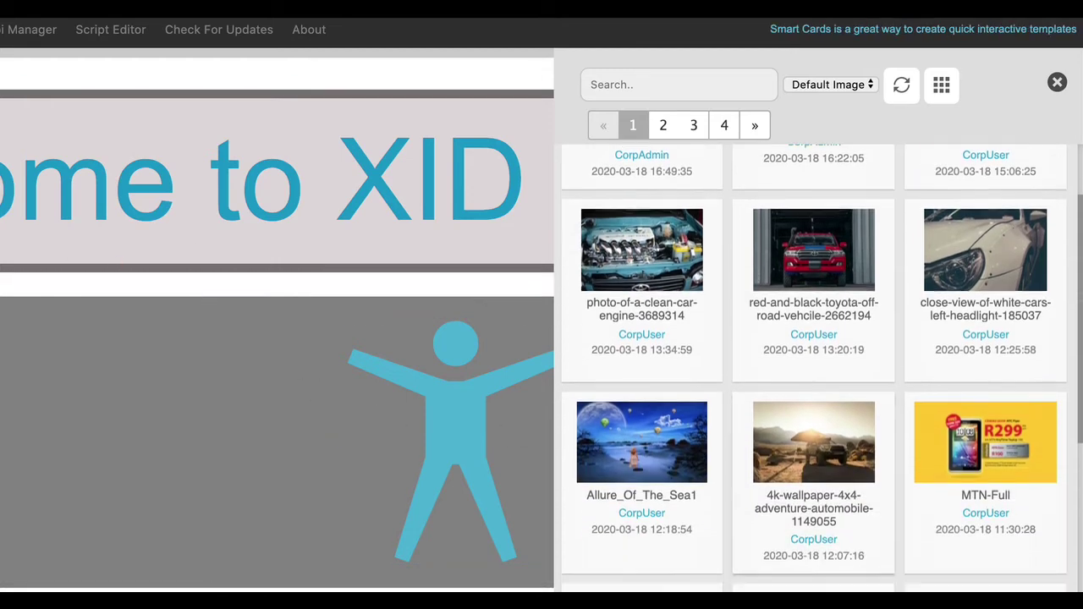
scroll(813, 398, "down", 5)
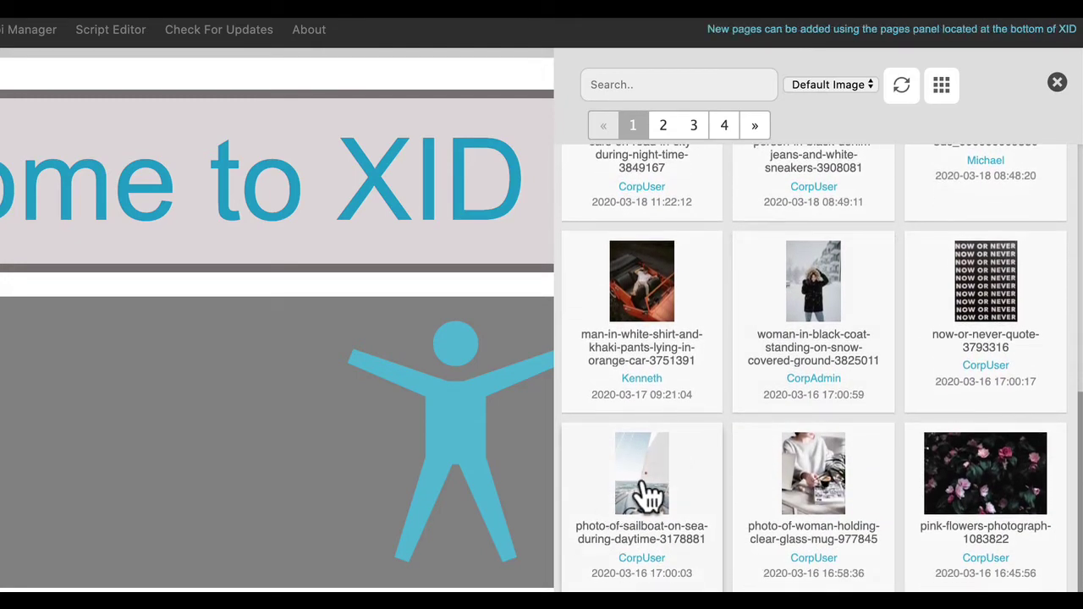
left_click(643, 490)
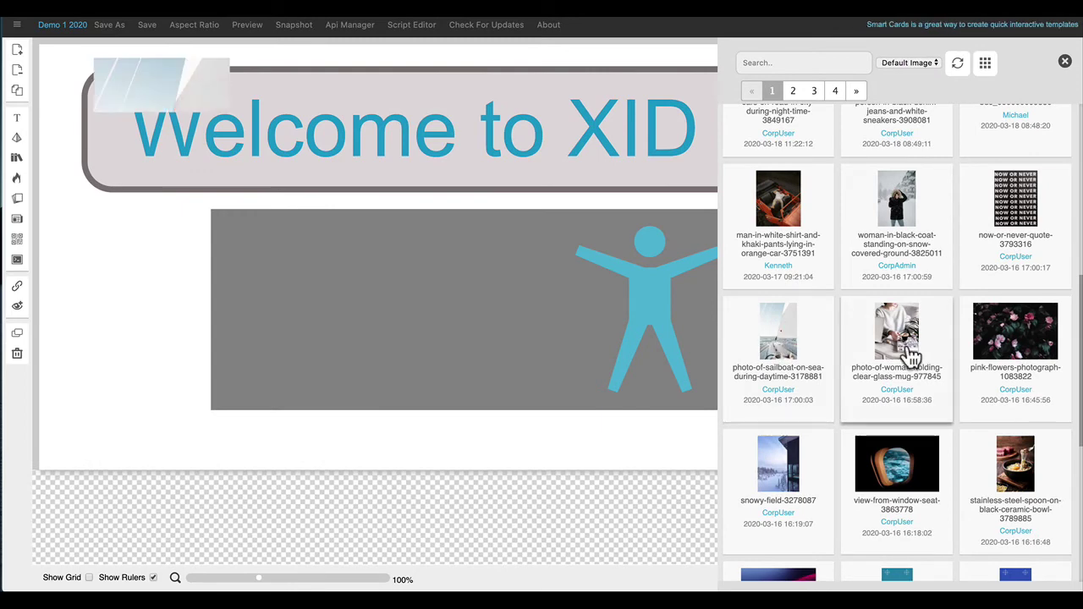
left_click(1065, 61)
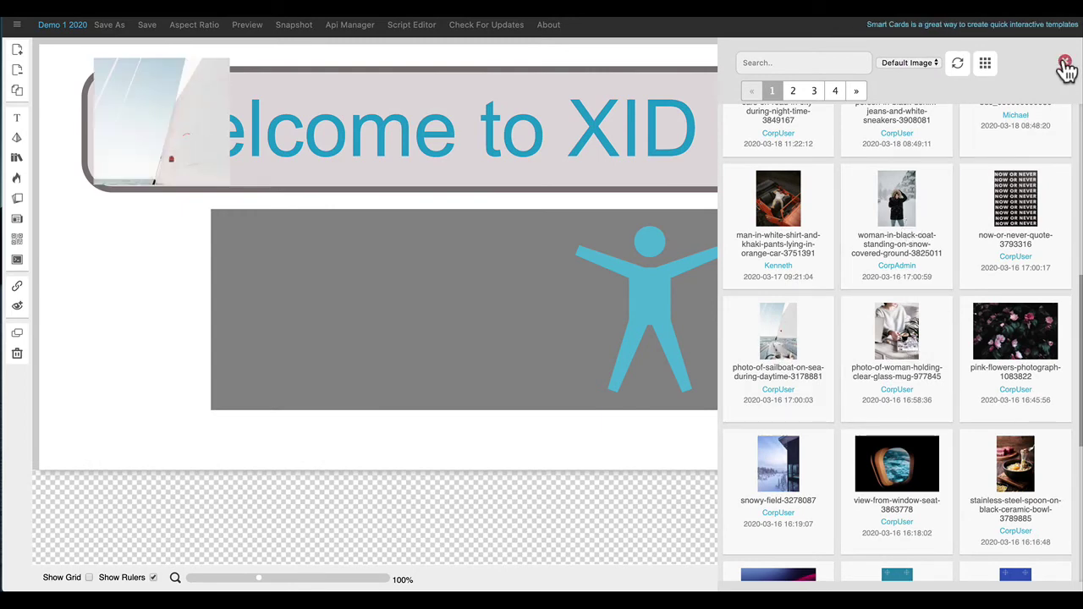
Step: Enlarge the sailboat photo to the full page height along the page's left edge and move its layer below all others
left_click(181, 144)
left_click_drag(180, 144, 107, 138)
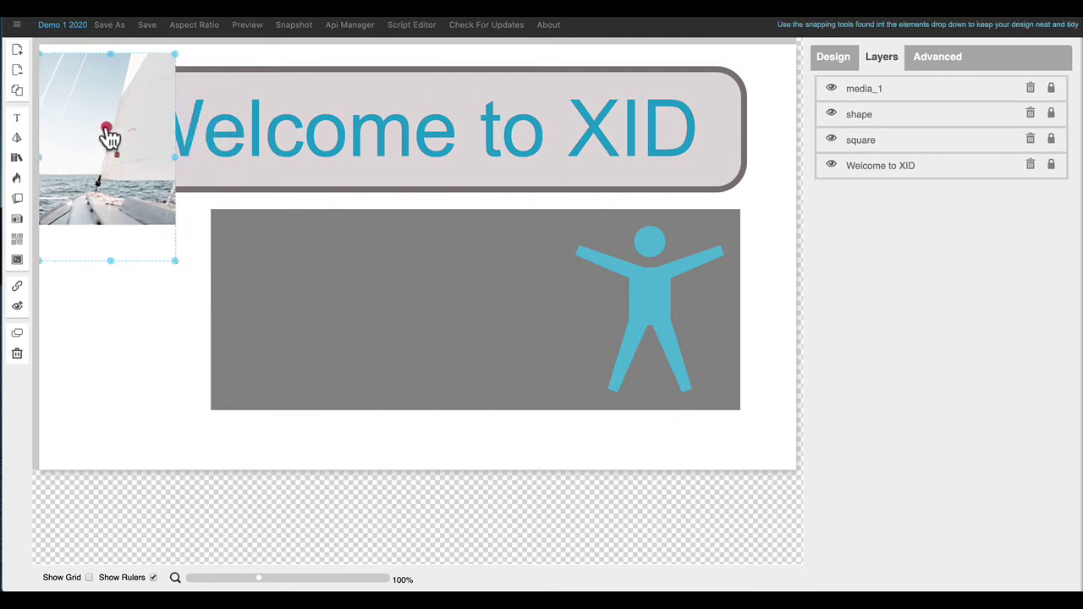
left_click(102, 115)
left_click_drag(180, 253, 324, 471)
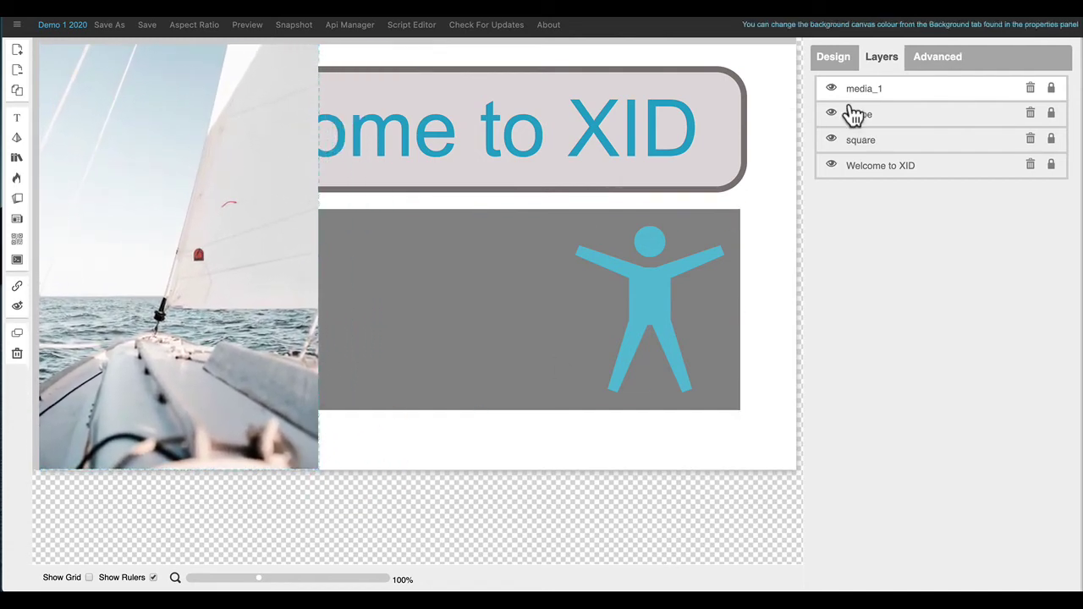
left_click_drag(867, 96, 865, 169)
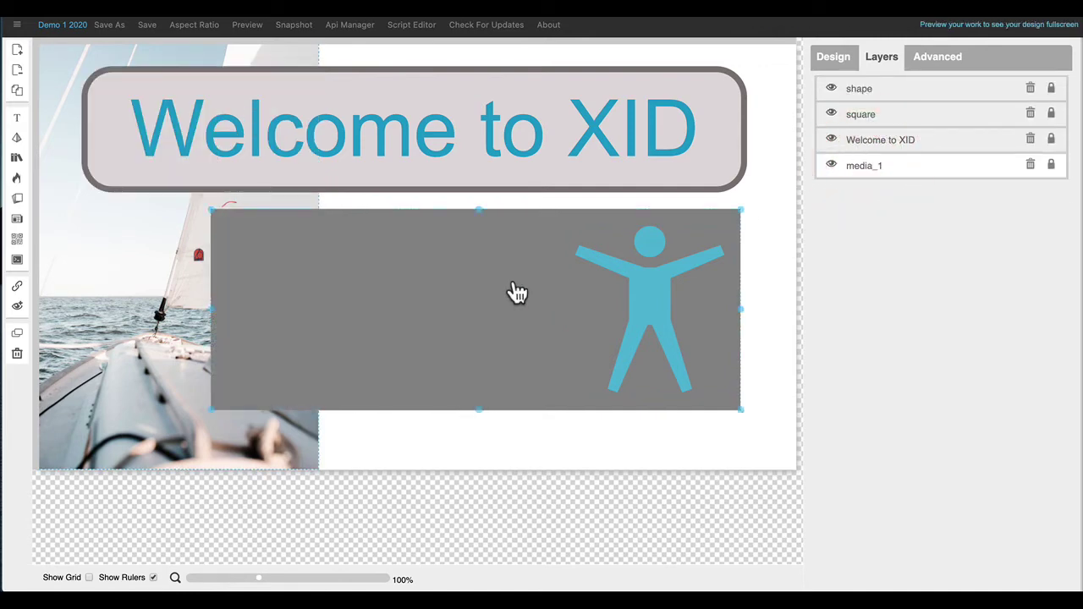
left_click(188, 155)
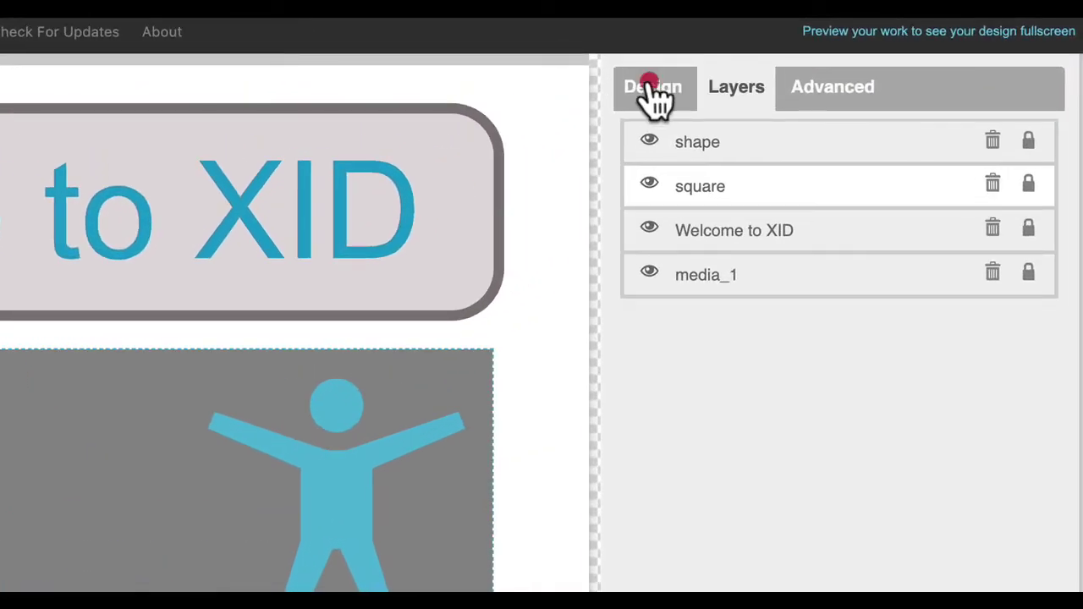
Step: Set the Home page's background color to muted light blue #9fbdc7
left_click(653, 89)
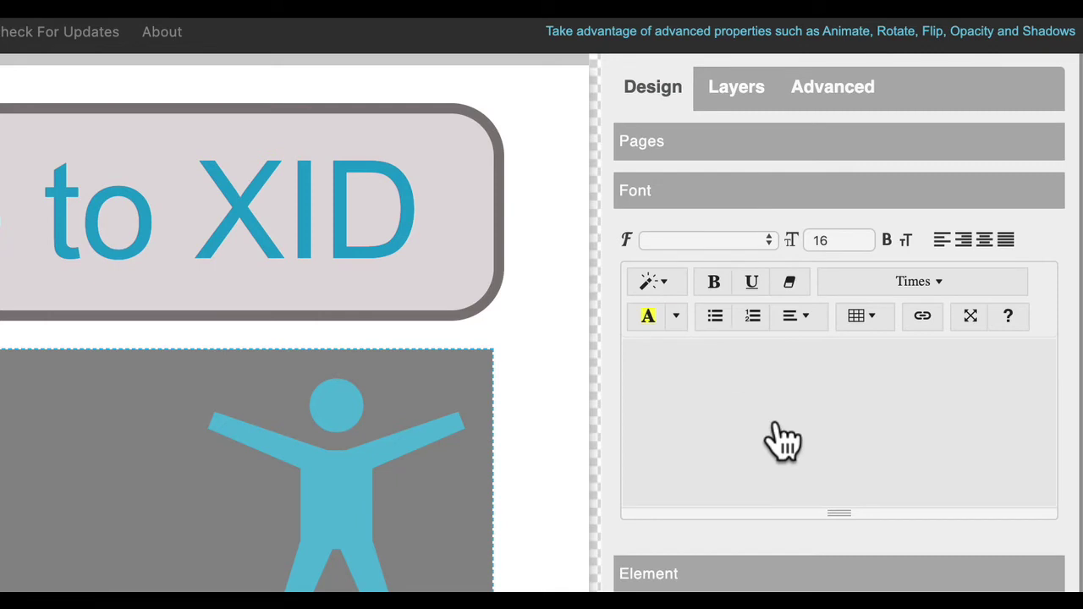
left_click(644, 142)
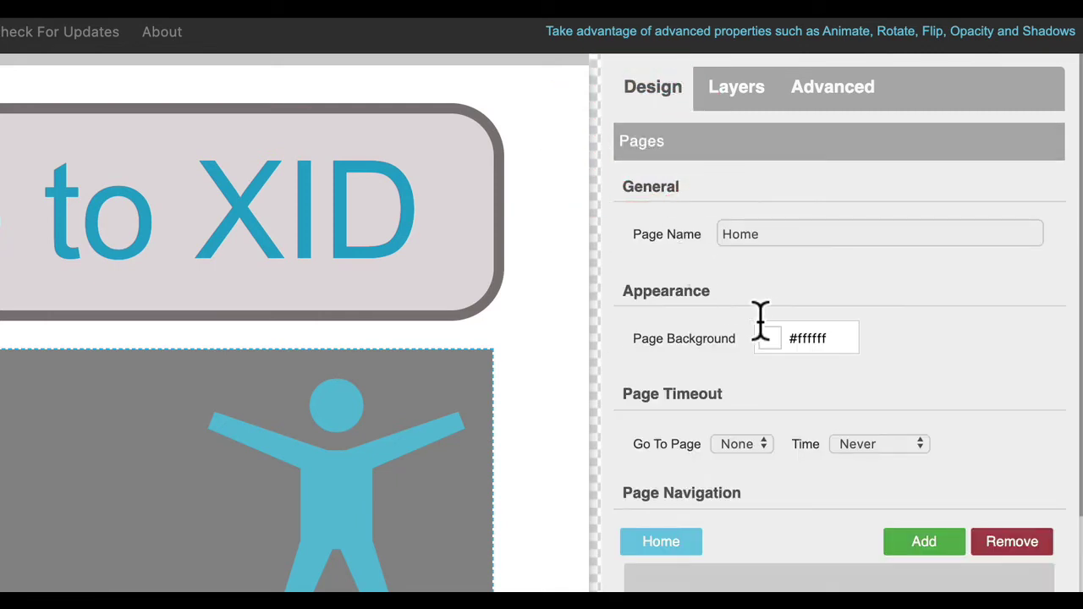
left_click(770, 346)
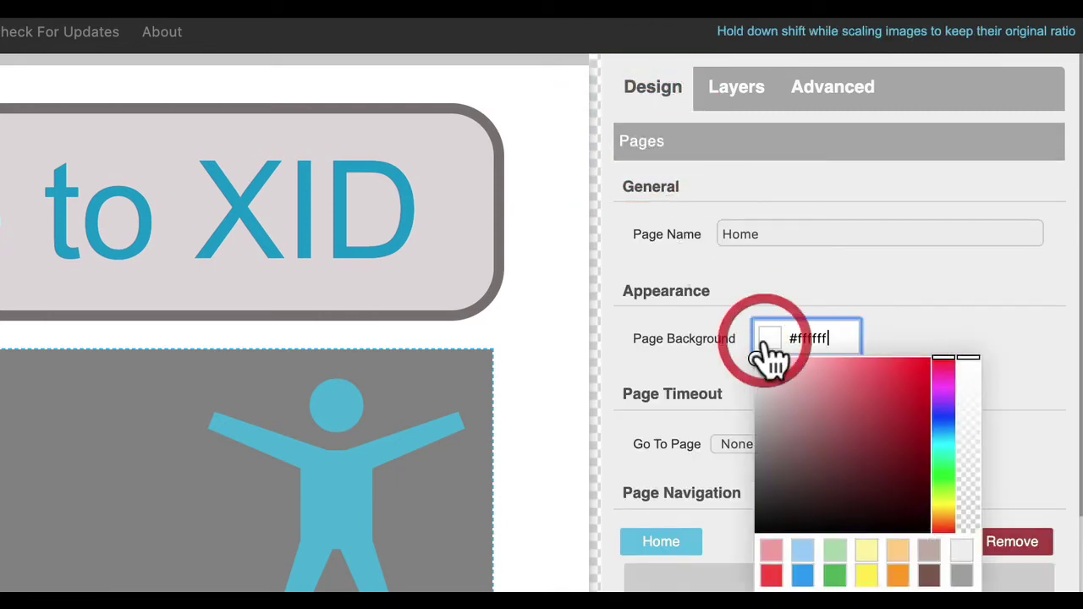
left_click(759, 423)
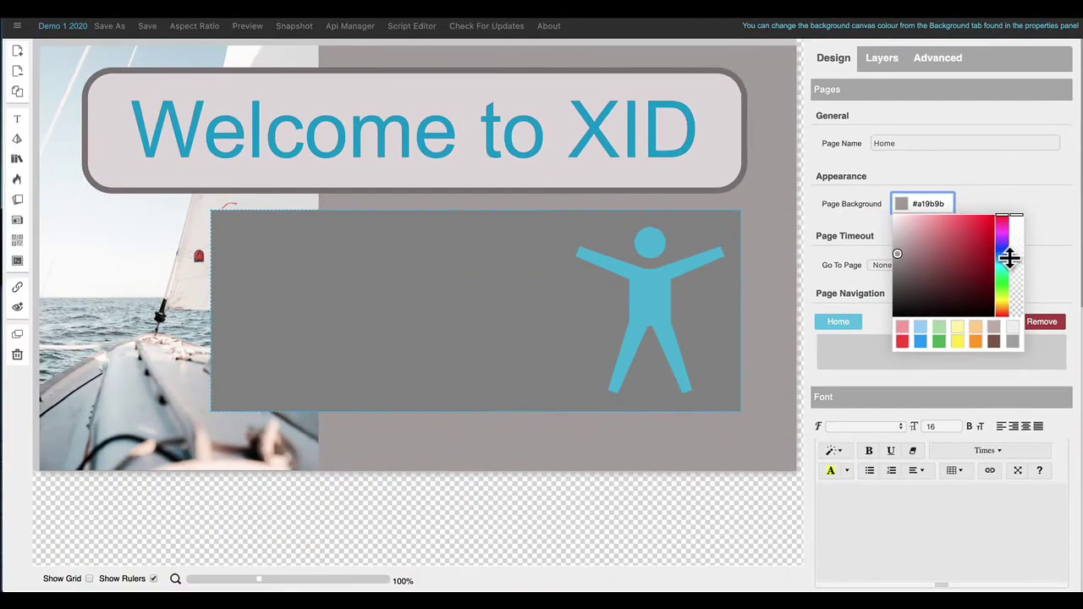
left_click_drag(1009, 259, 1006, 254)
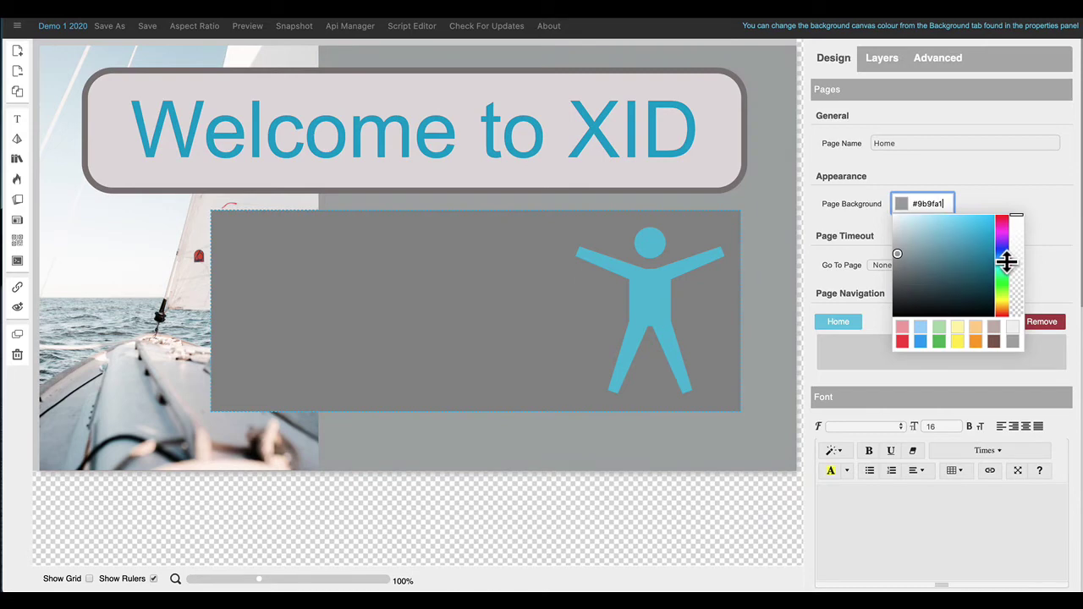
left_click_drag(990, 243, 912, 238)
left_click(785, 269)
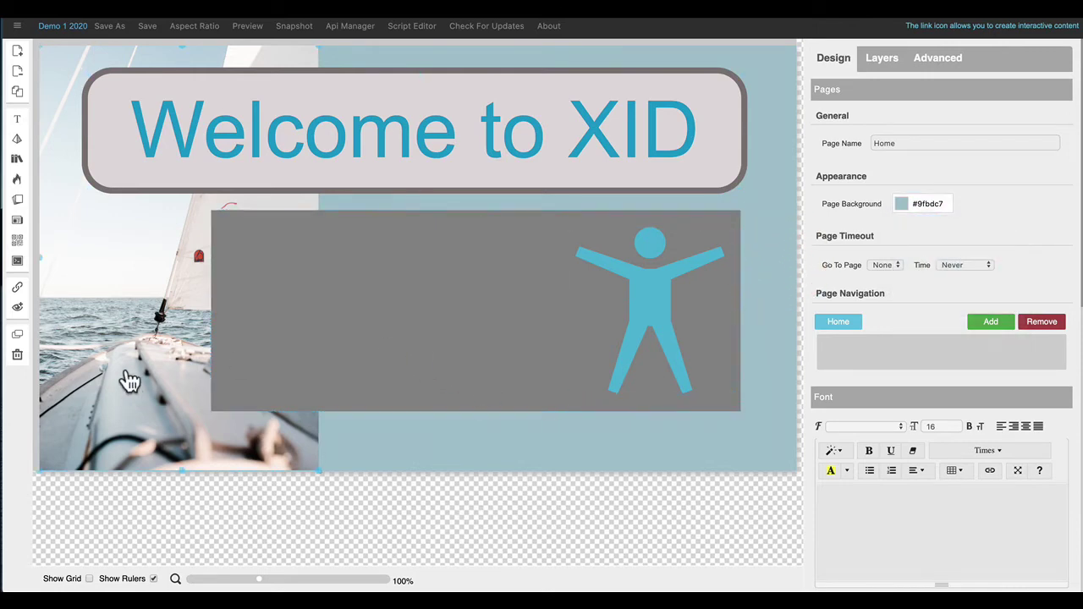
left_click(98, 292)
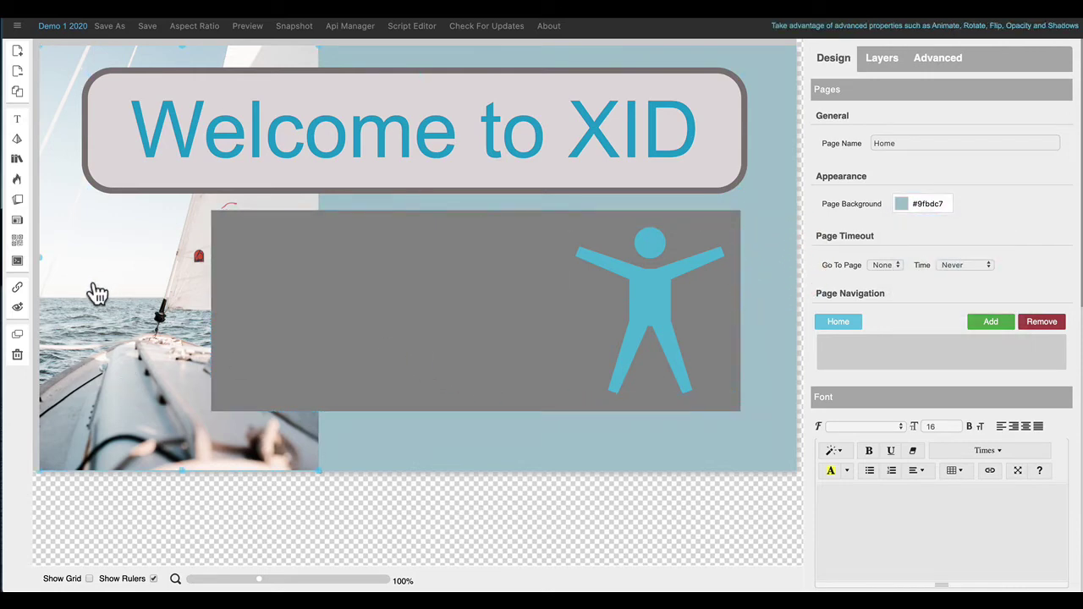
left_click(292, 256)
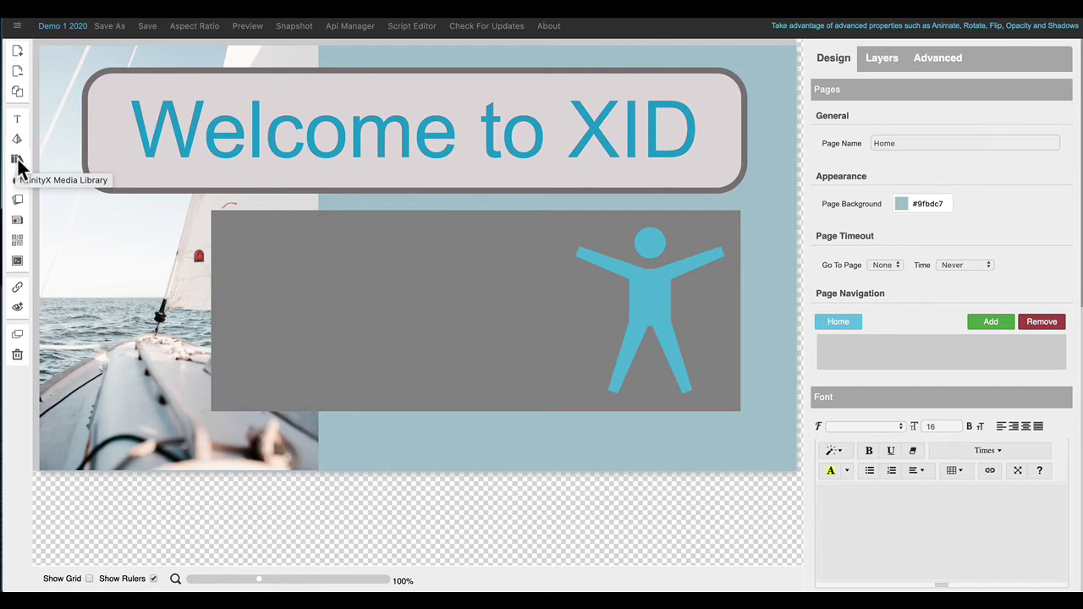
Step: Insert the default video "C Class Coupe TV Commercial Ferry Mercedes Benz Original" from the media library
left_click(17, 160)
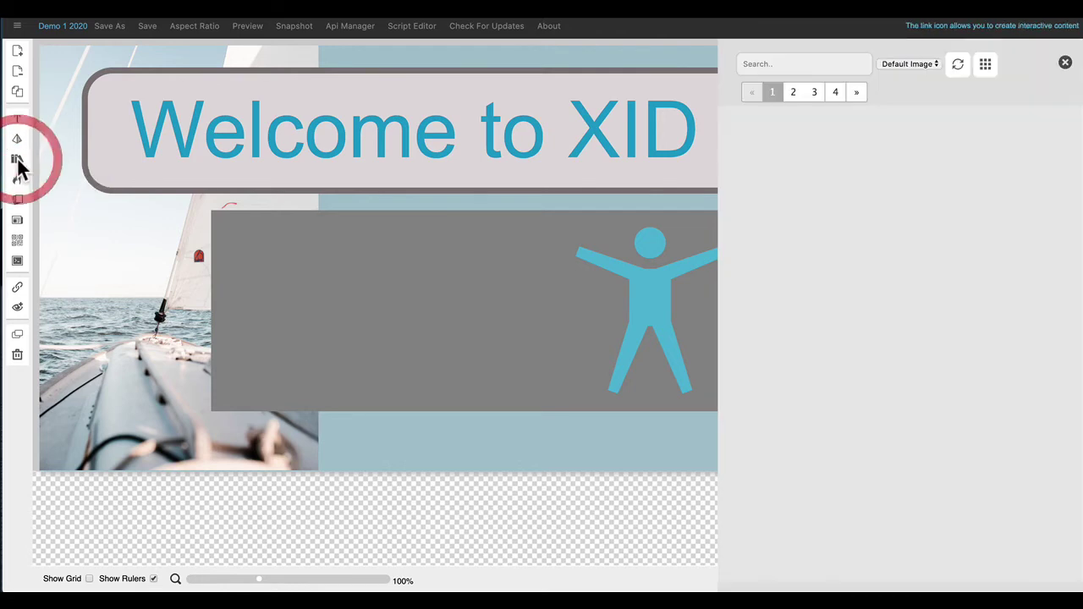
left_click(923, 66)
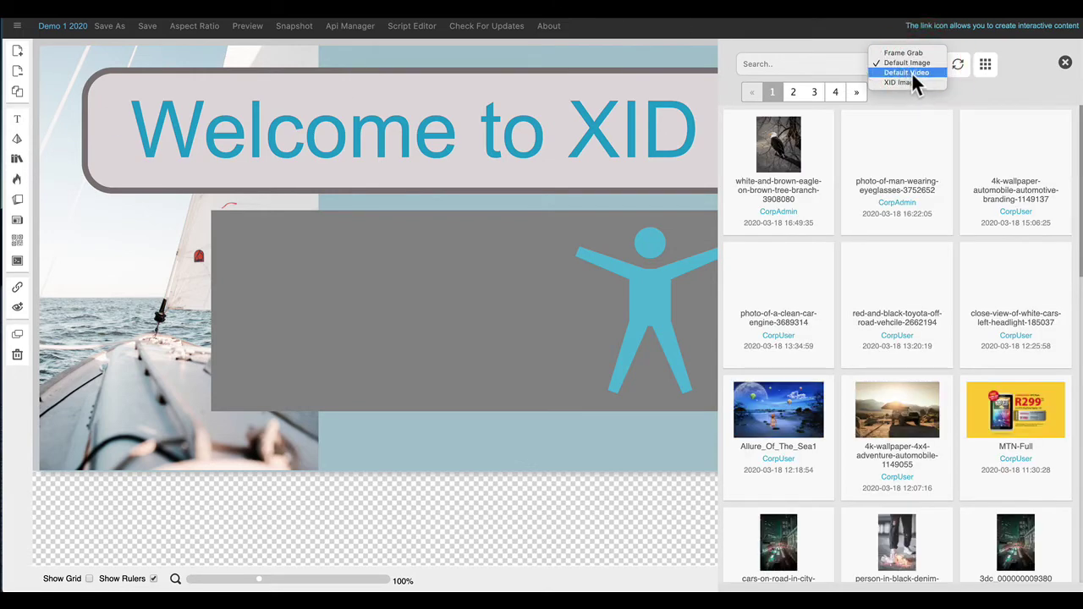
left_click(911, 72)
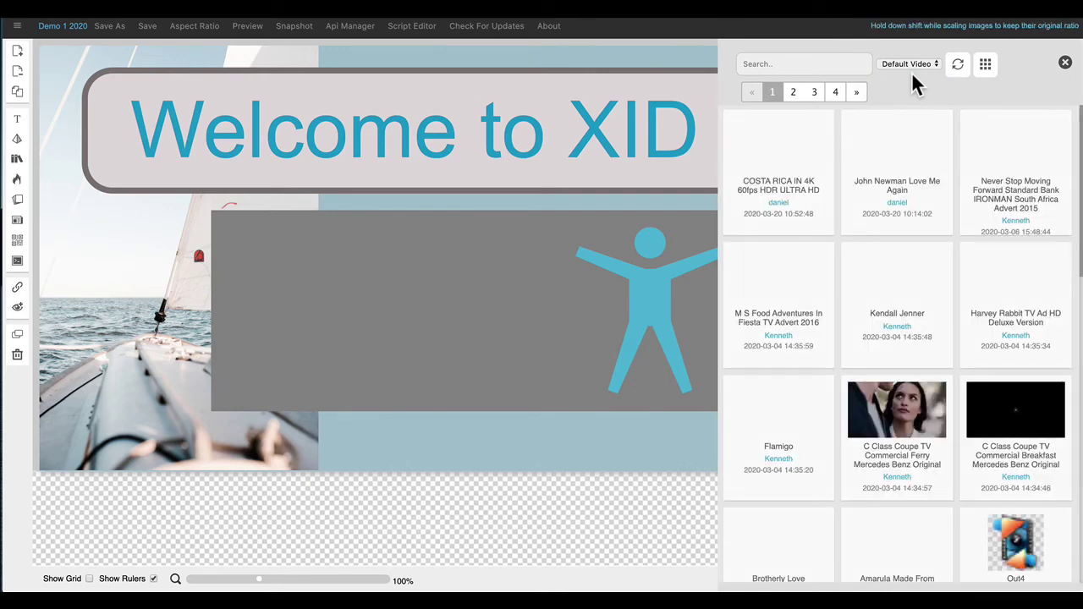
scroll(888, 353, "down", 1)
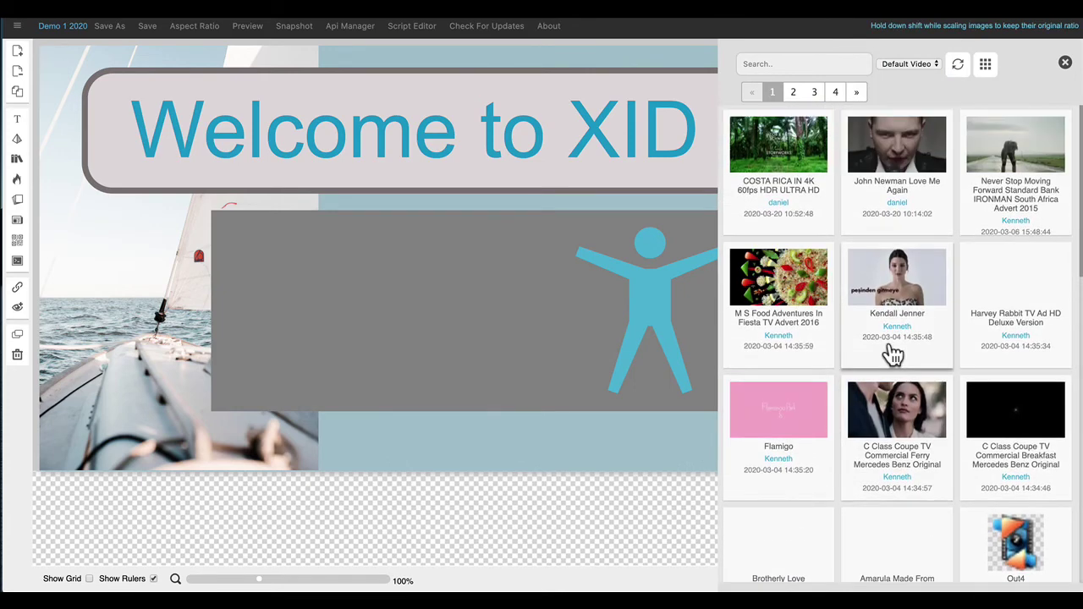
scroll(893, 354, "down", 1)
scroll(893, 354, "down", 3)
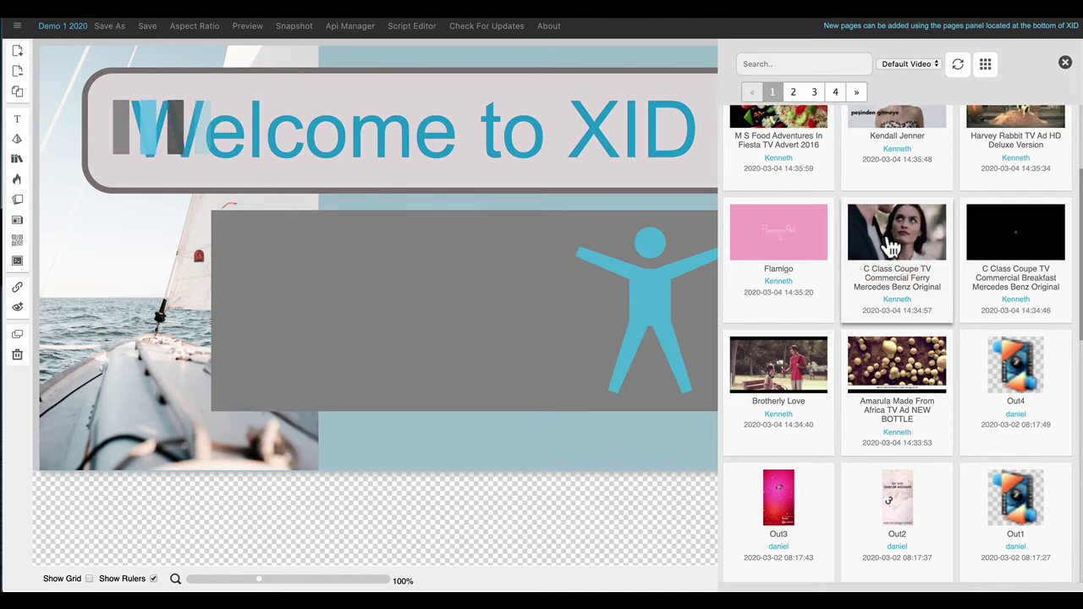
left_click(891, 245)
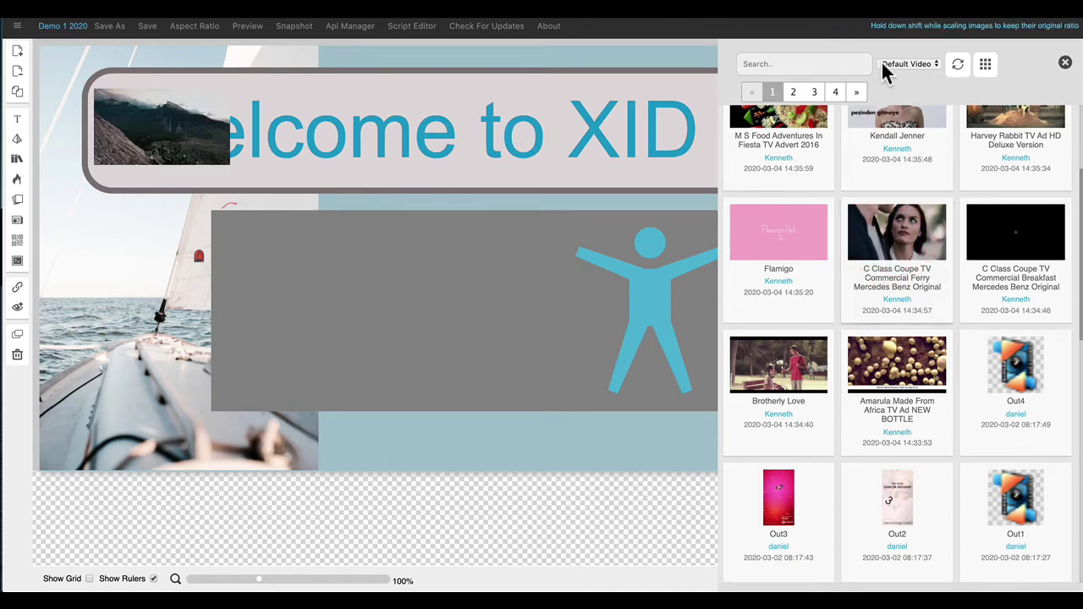
left_click(1065, 64)
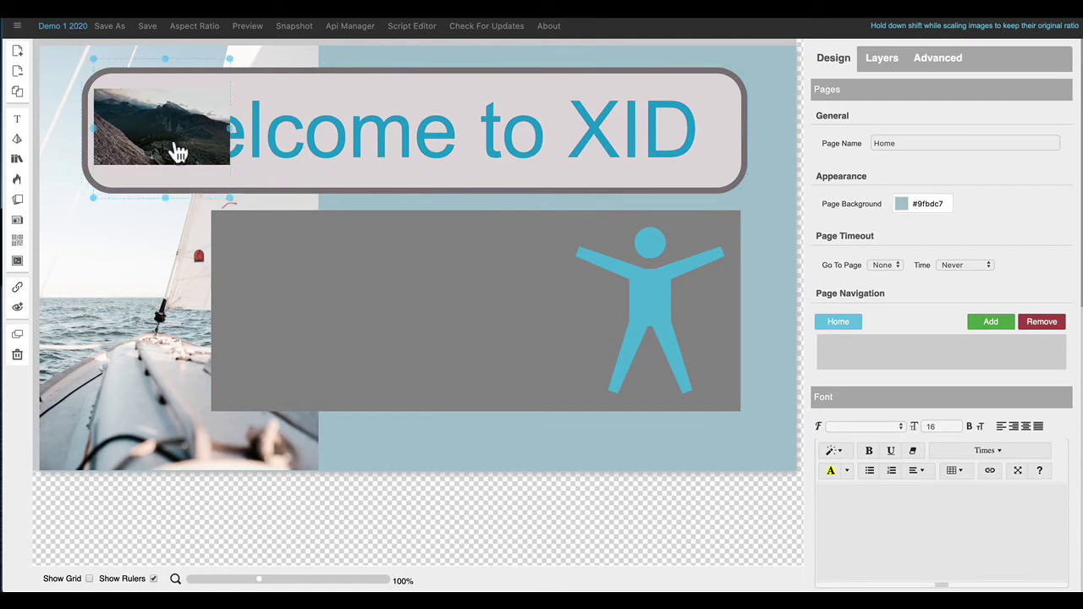
Step: Move the video into the gray rectangle and enlarge it to fill the area beside the person shape
left_click(157, 165)
left_click_drag(156, 165, 290, 265)
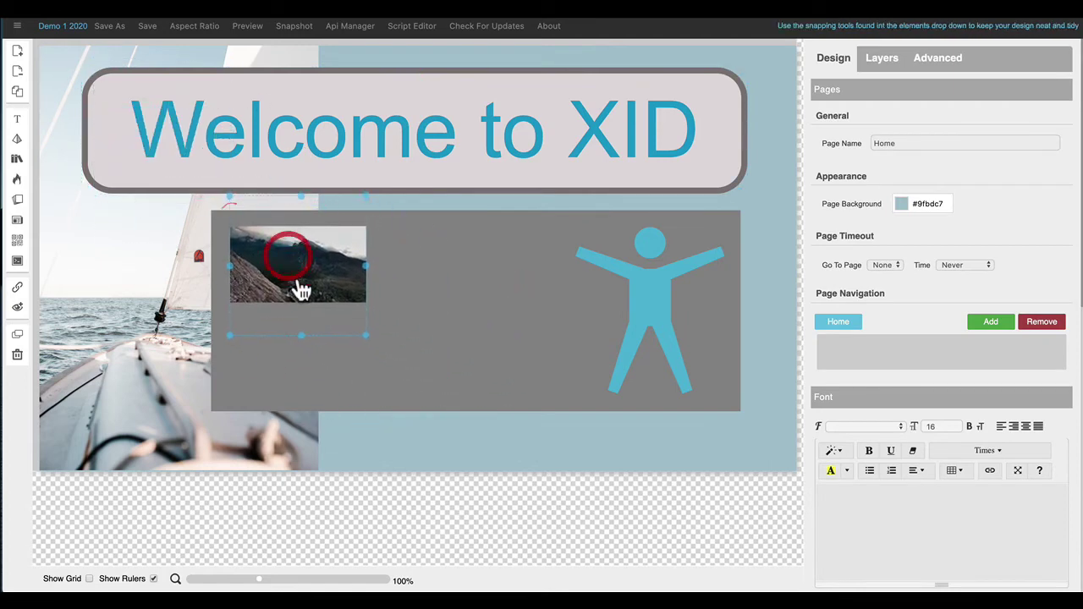
left_click_drag(368, 336, 552, 377)
left_click_drag(476, 338, 470, 363)
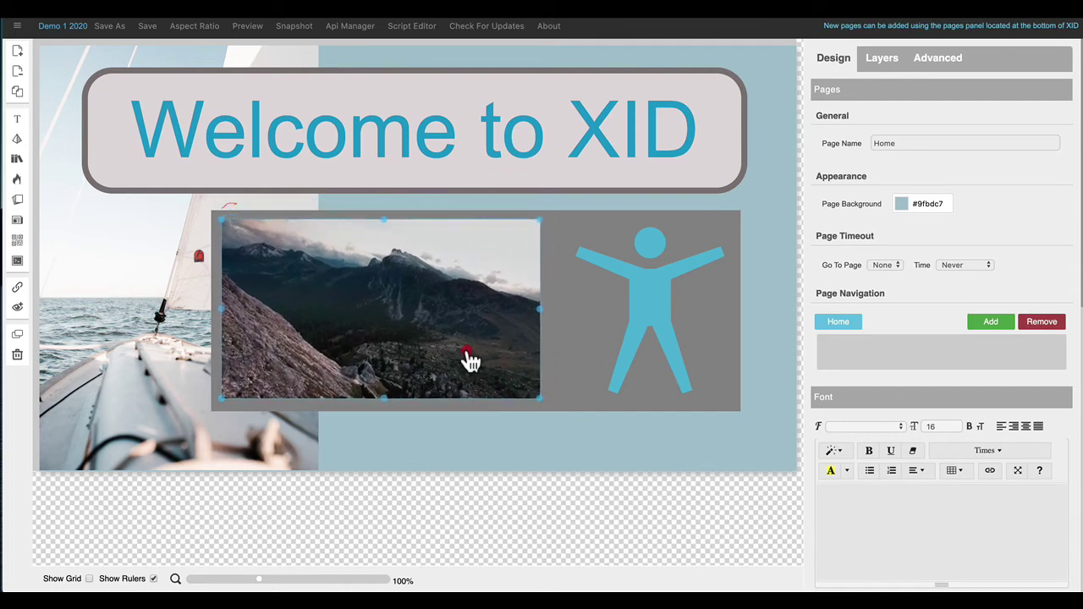
left_click(562, 371)
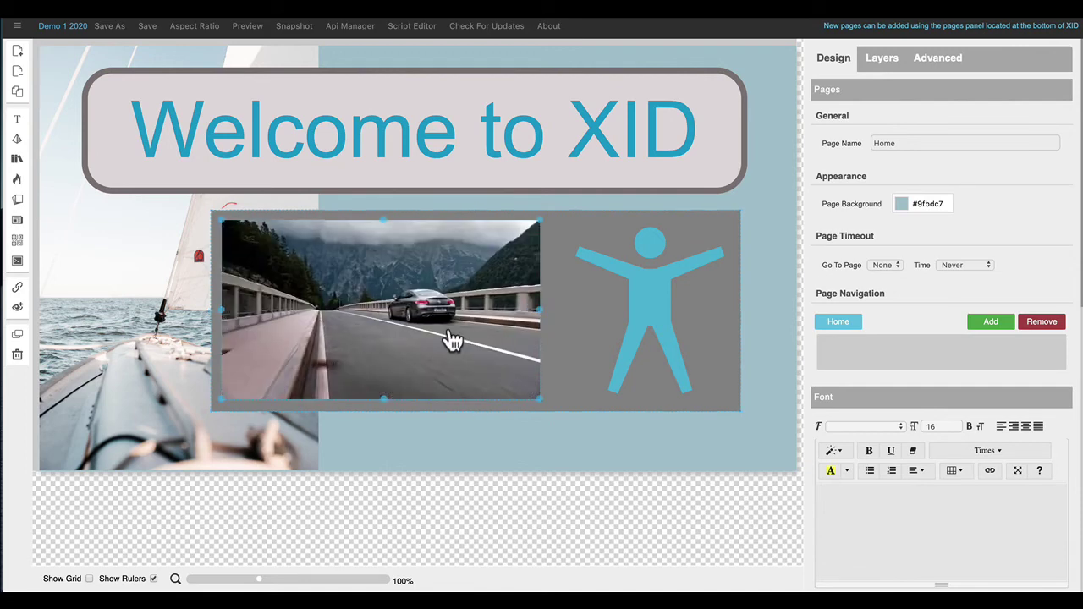
Step: Show the playback controls on the Mercedes video and pause it
left_click(377, 320)
right_click(374, 312)
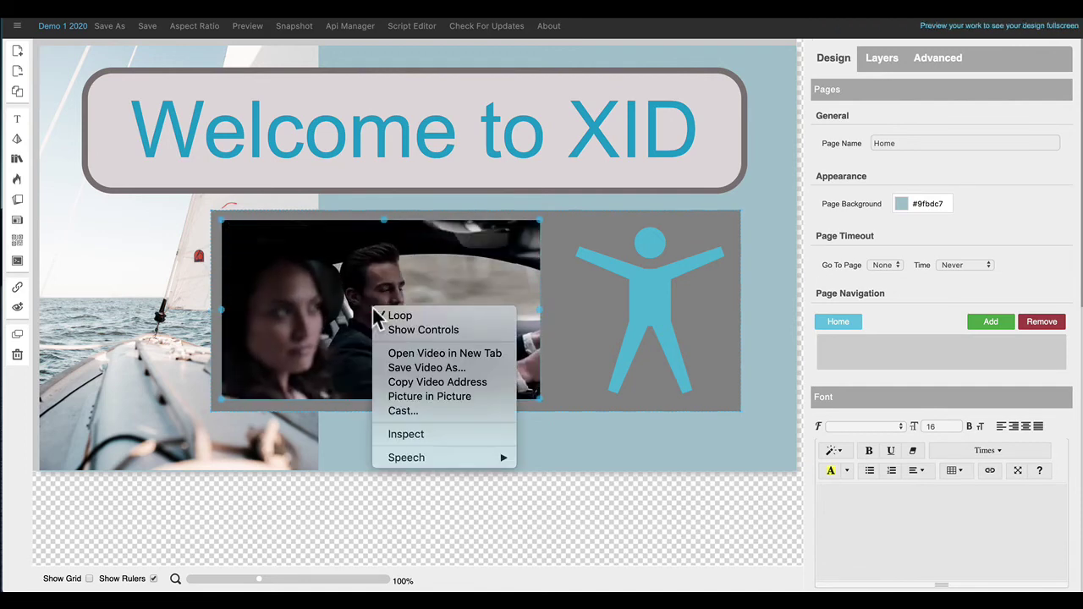
left_click(404, 330)
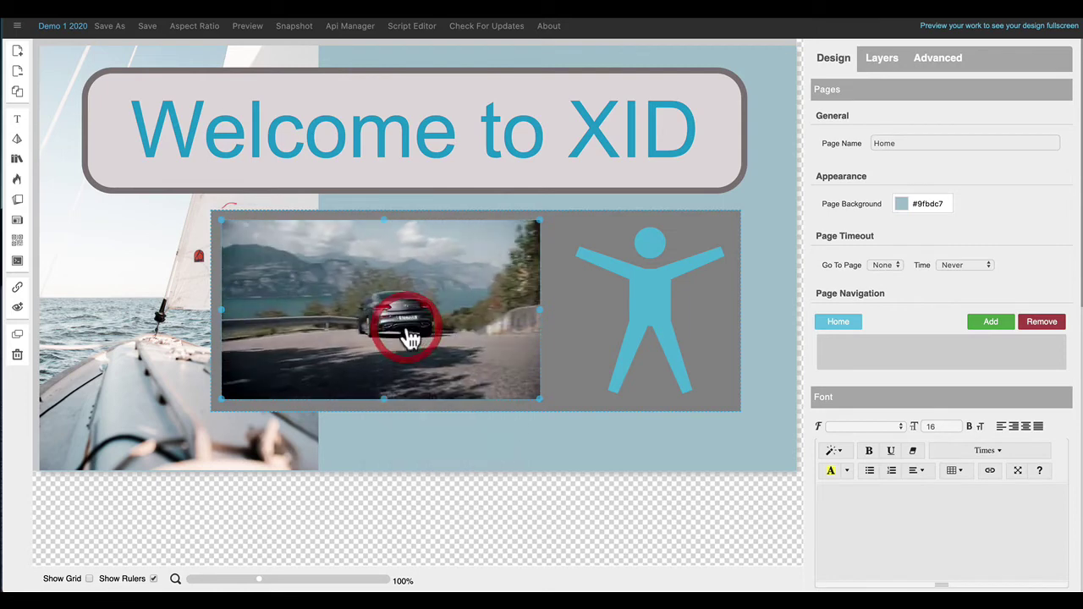
left_click(239, 369)
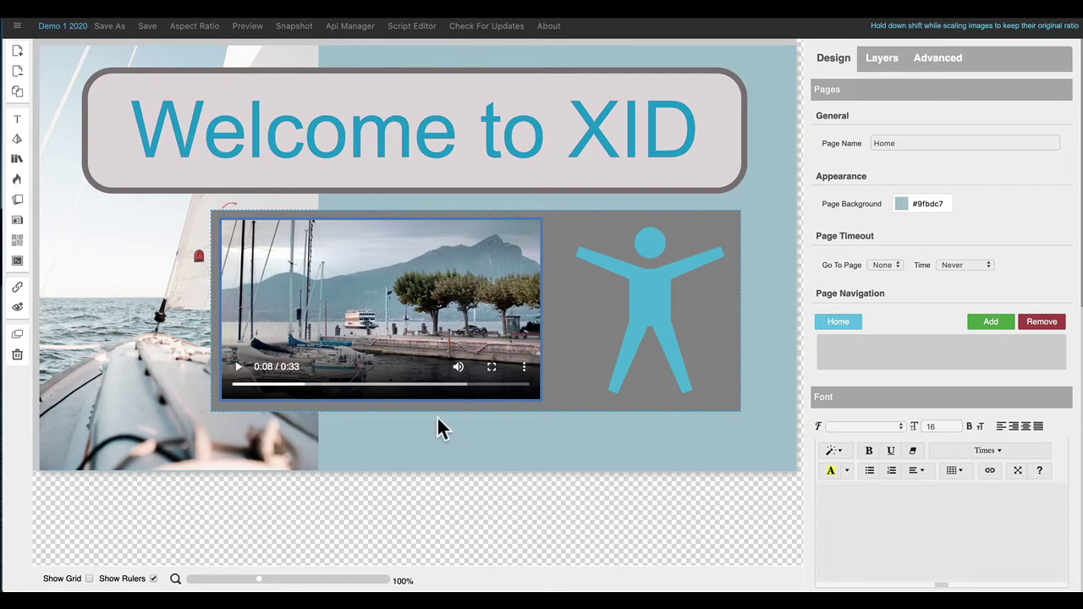
Step: Browse the XID Images folder in the media library, then close the library
left_click(17, 159)
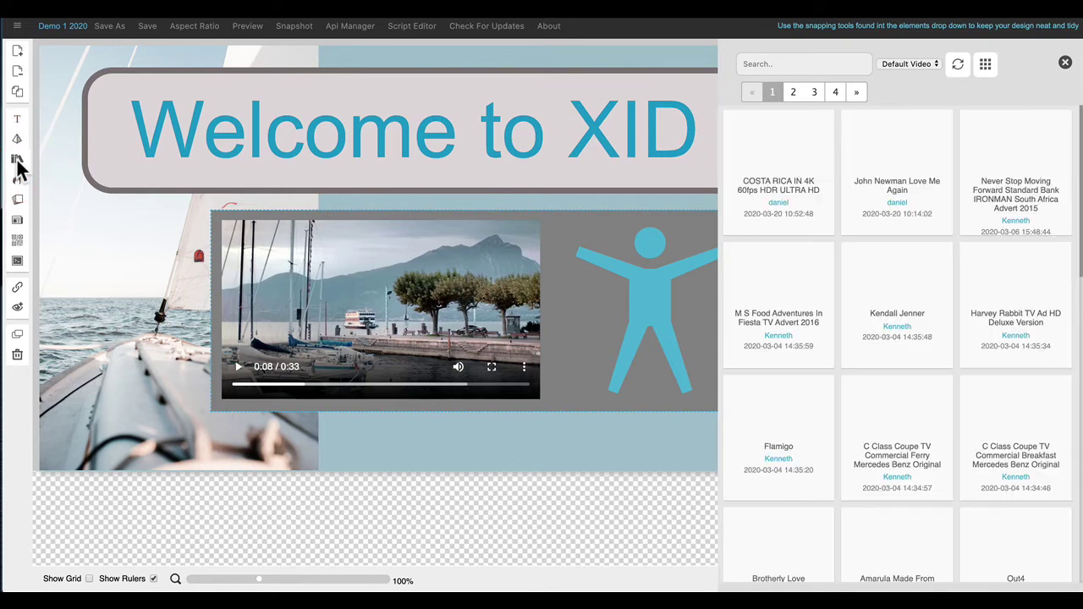
left_click(922, 66)
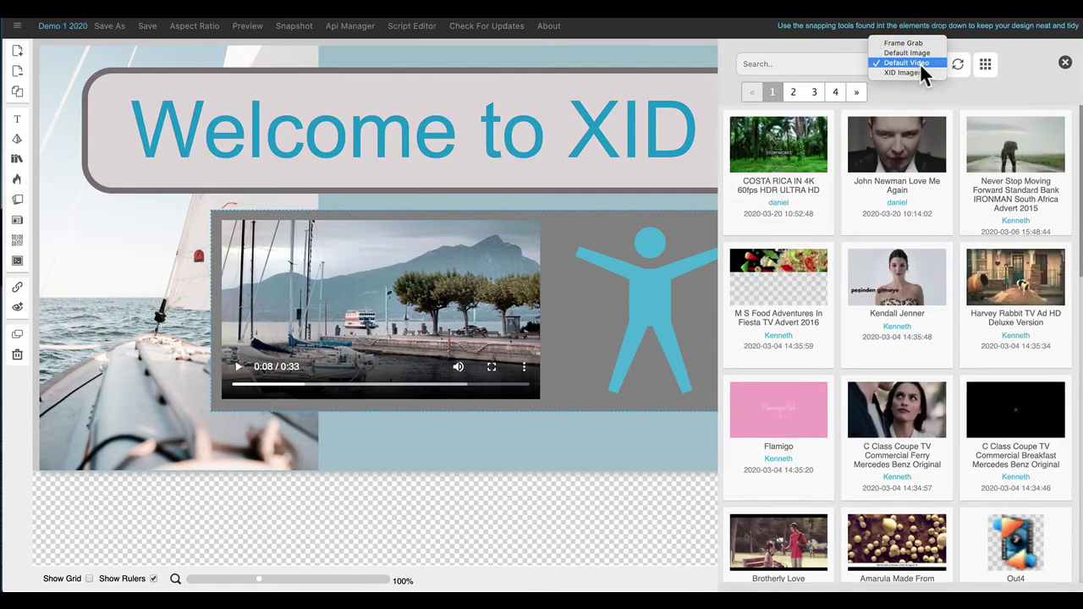
left_click(906, 73)
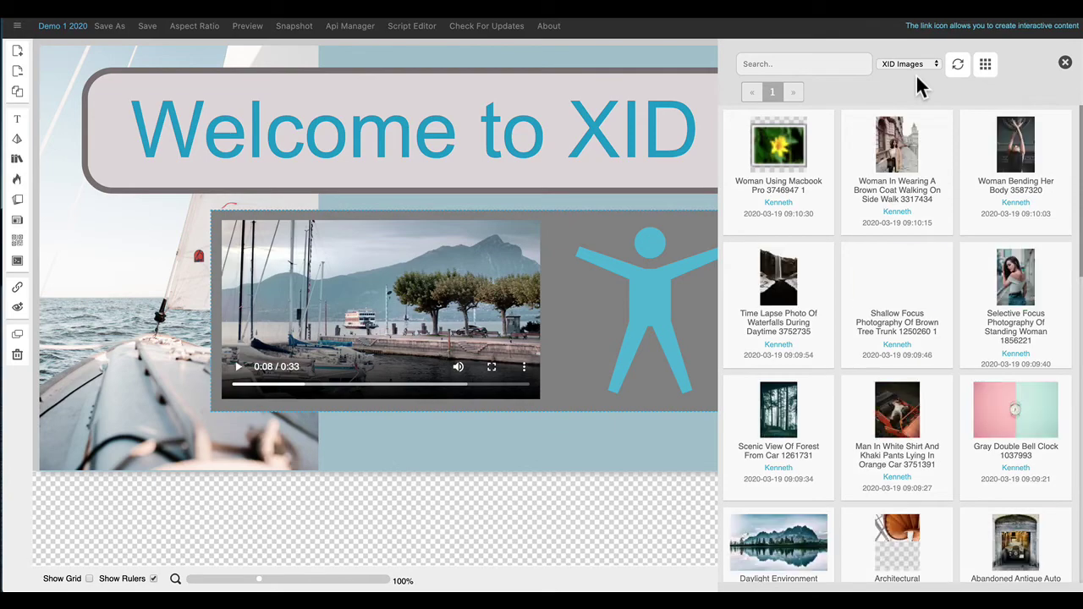
scroll(921, 441, "down", 5)
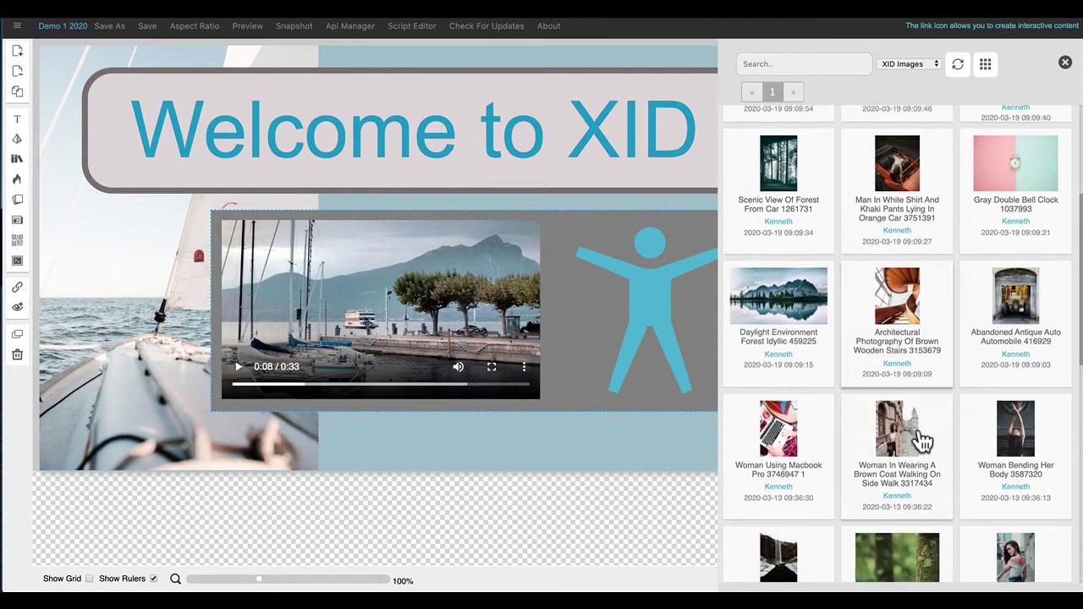
scroll(923, 441, "up", 5)
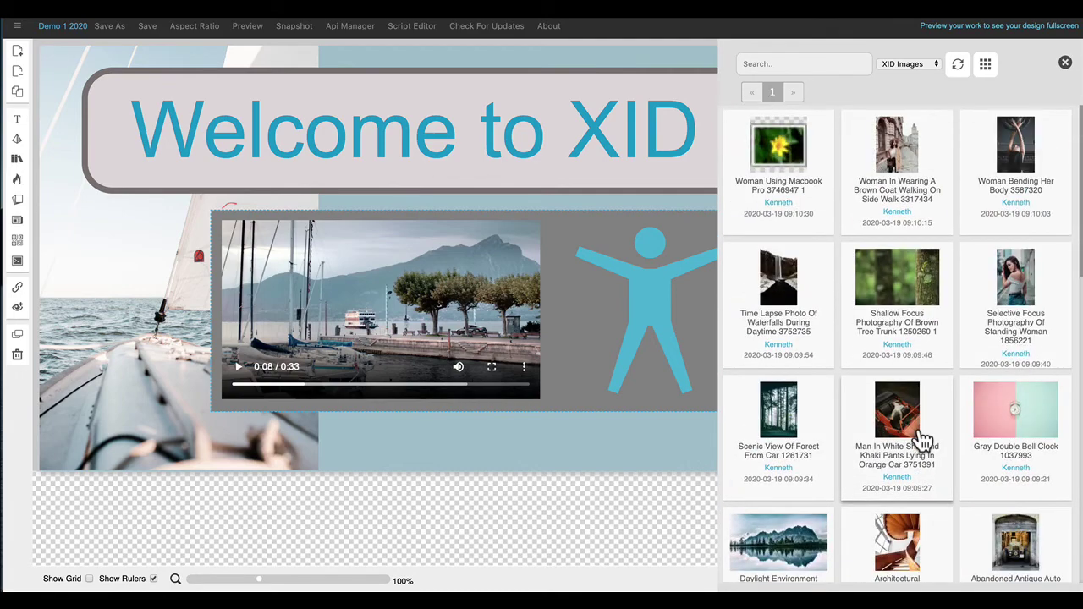
left_click(1066, 64)
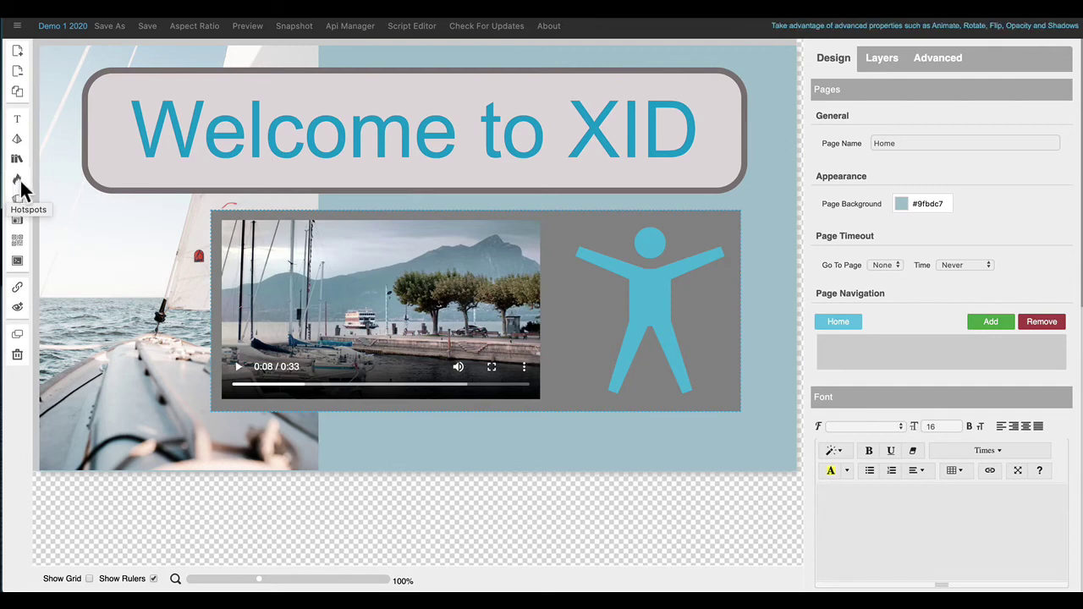
Step: Place a hotspot over the sailboat image beside the video and delete it again
mouse_move(17, 188)
left_mouse_down()
mouse_move(126, 111)
mouse_move(264, 284)
mouse_move(472, 133)
mouse_move(423, 153)
mouse_move(140, 352)
mouse_move(145, 307)
mouse_move(121, 235)
mouse_move(138, 261)
mouse_move(129, 251)
left_mouse_up()
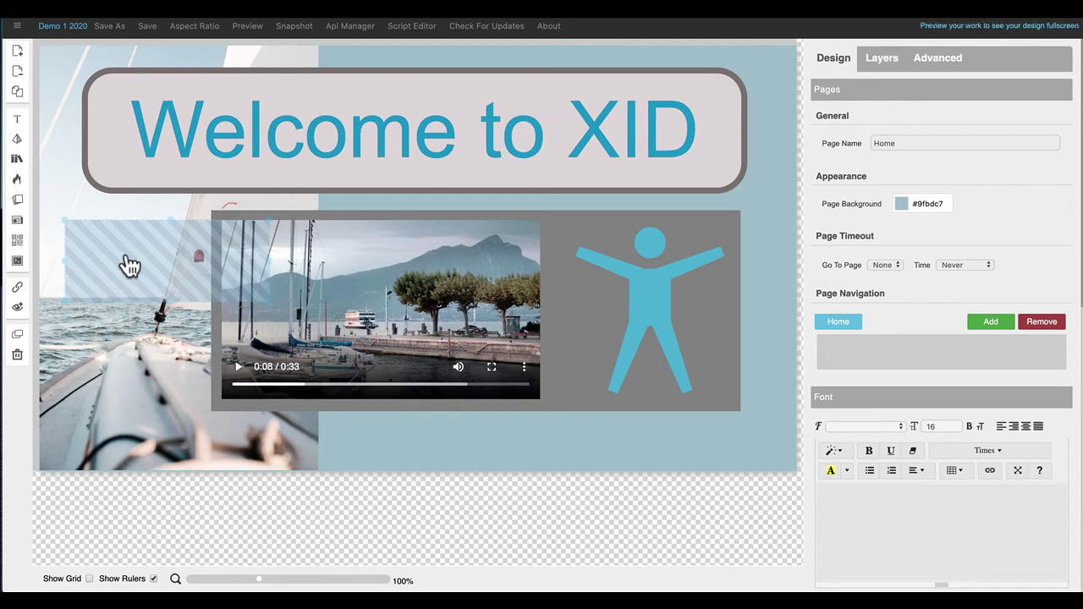
left_click(17, 356)
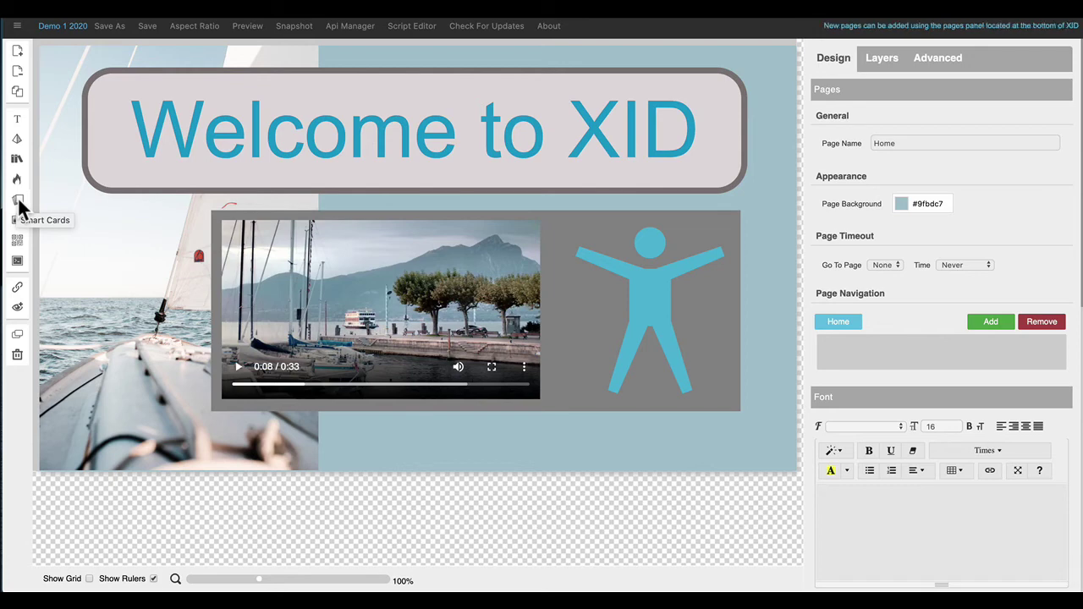
left_click(18, 243)
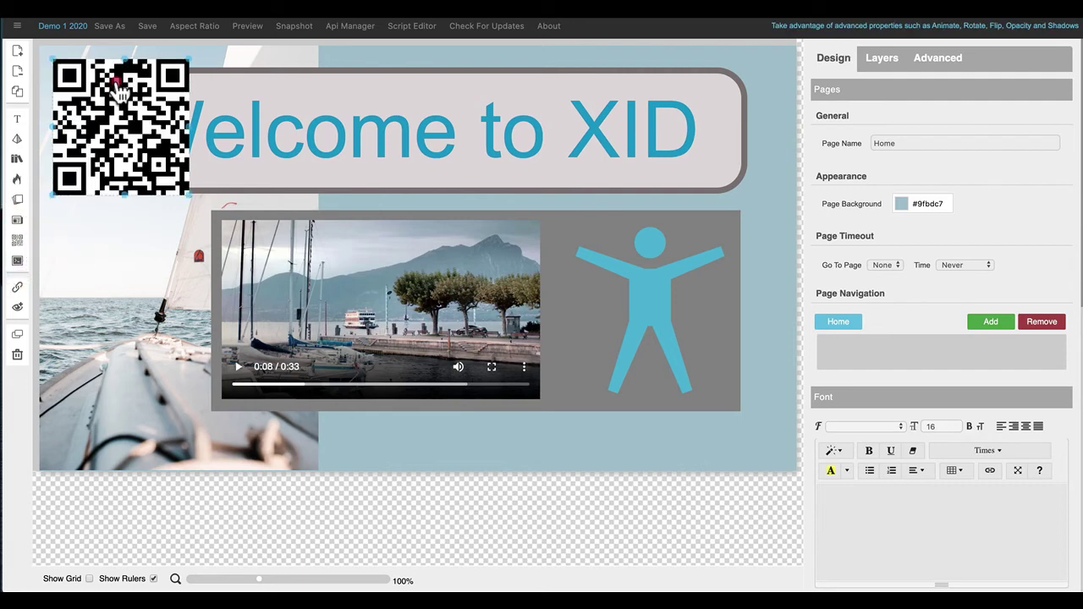
left_click_drag(119, 89, 133, 153)
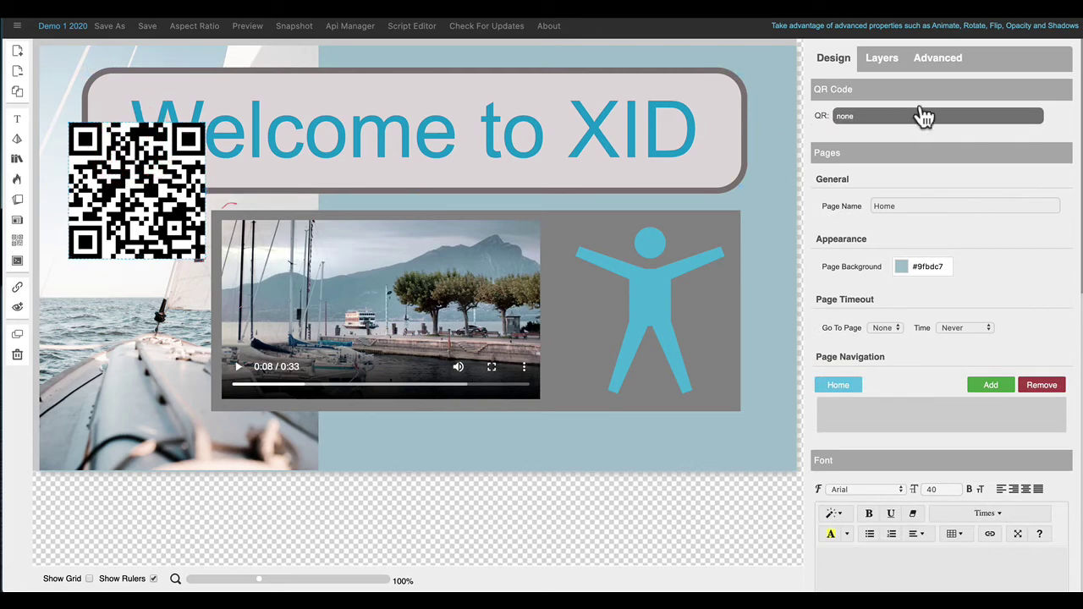
left_click(872, 117)
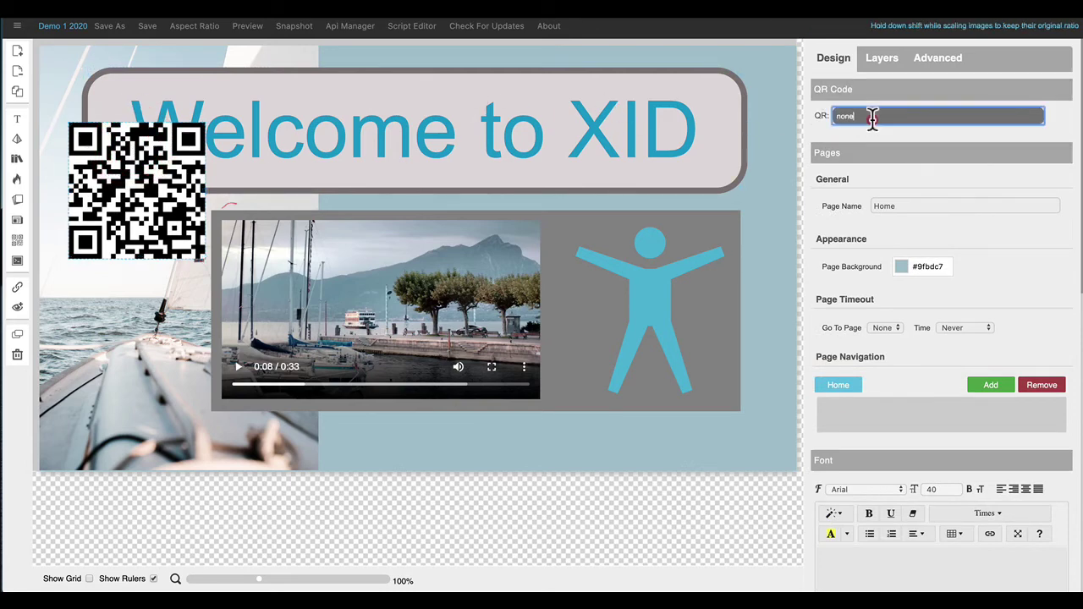
left_click_drag(871, 116, 817, 128)
type("www.datapost.co.za")
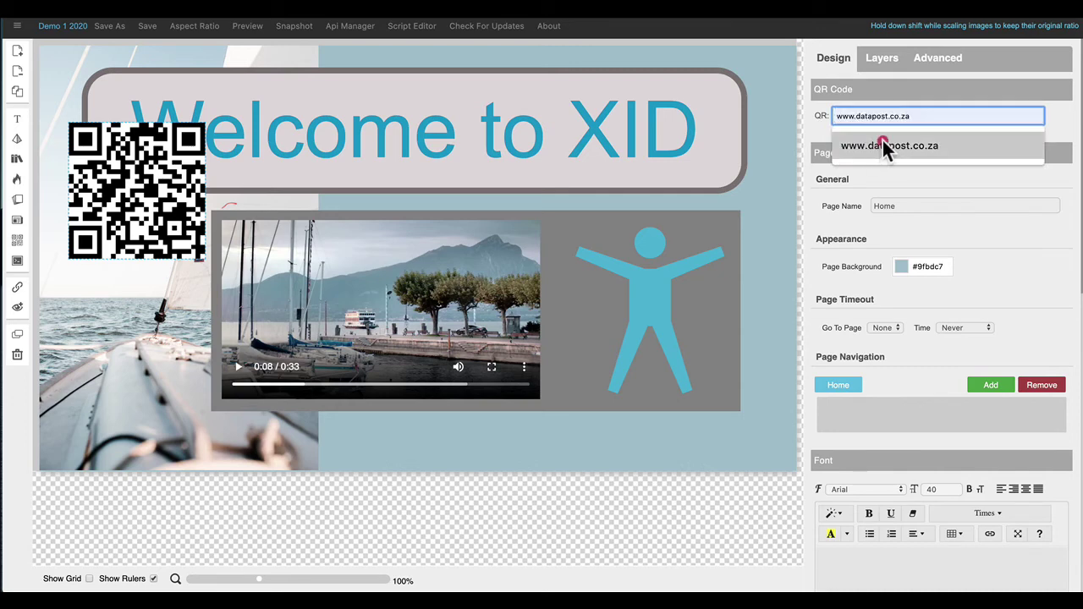
left_click(882, 144)
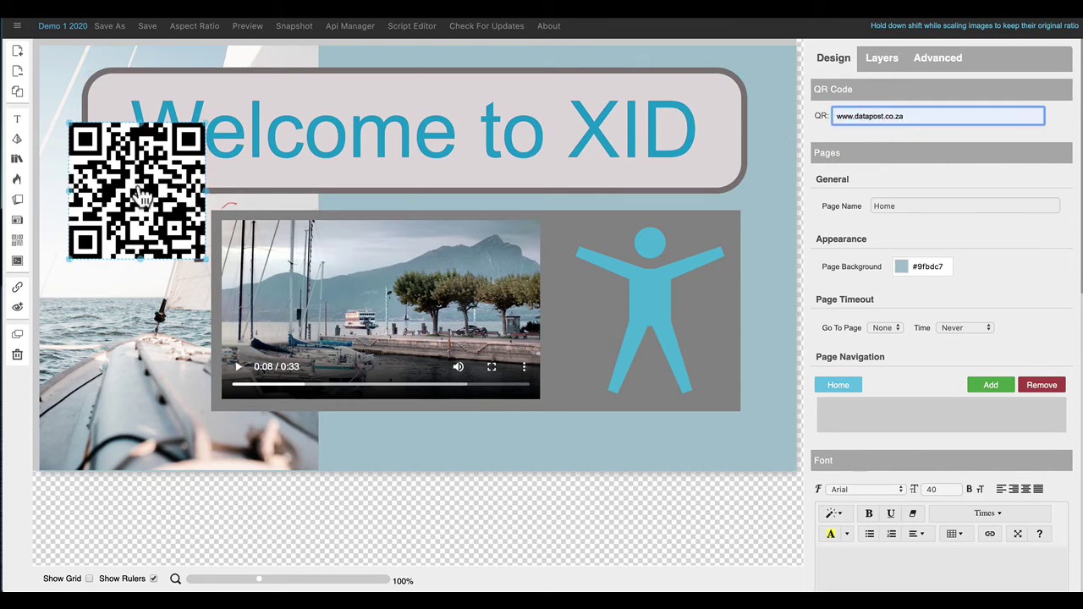
Step: Shrink the QR code to about half its size and move it onto the boat deck beside the video
left_click_drag(211, 263, 137, 192)
left_click_drag(95, 156, 135, 369)
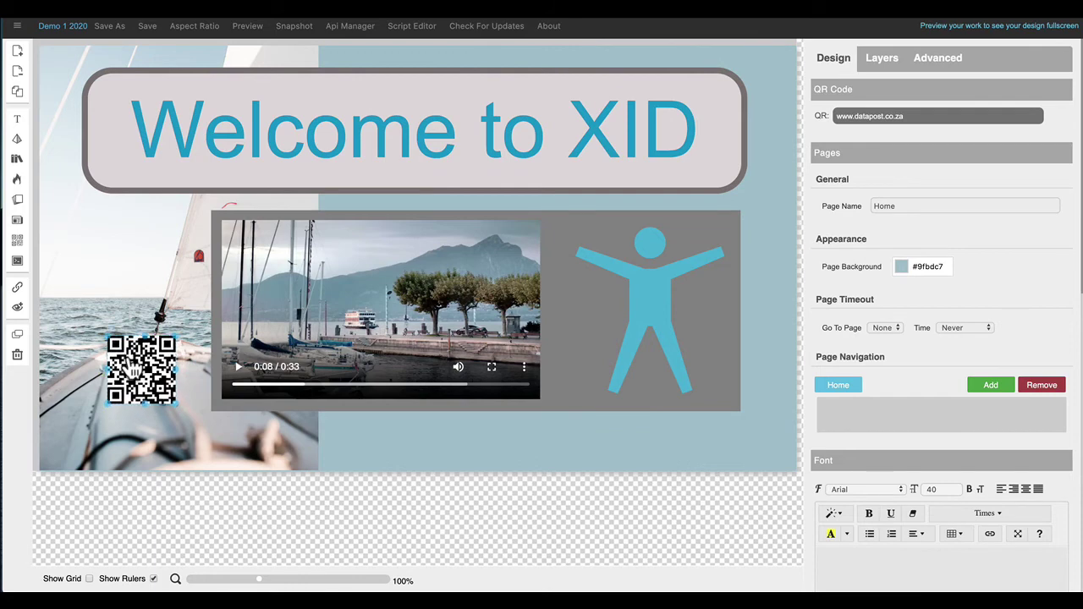
left_click(201, 318)
left_click(235, 429)
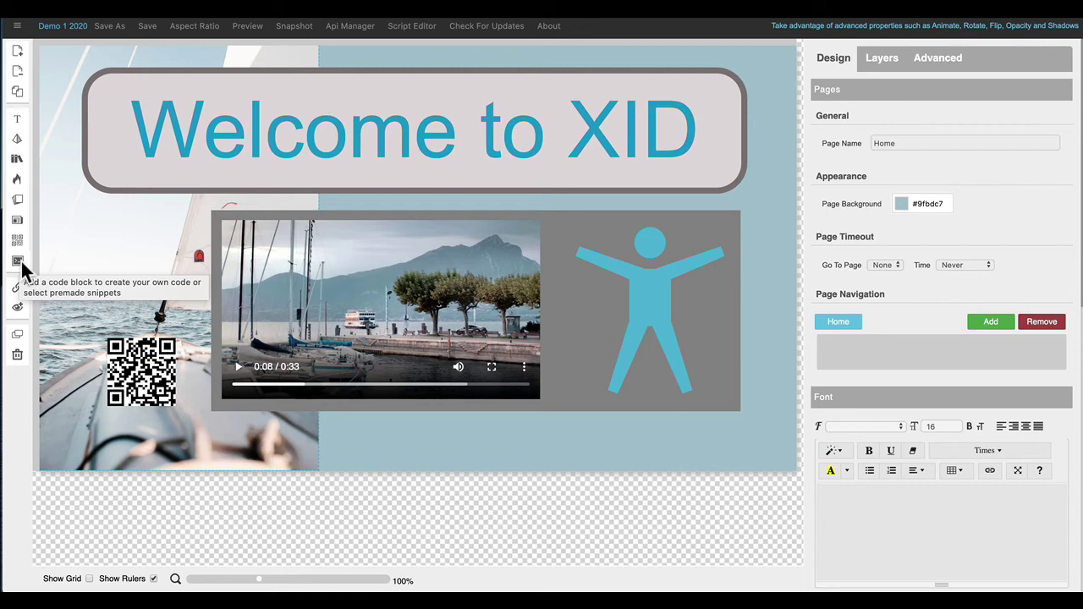
Step: Add a code block enlarged across the title and video, and fill it with the Time (HH:MM) snippet
left_click(18, 263)
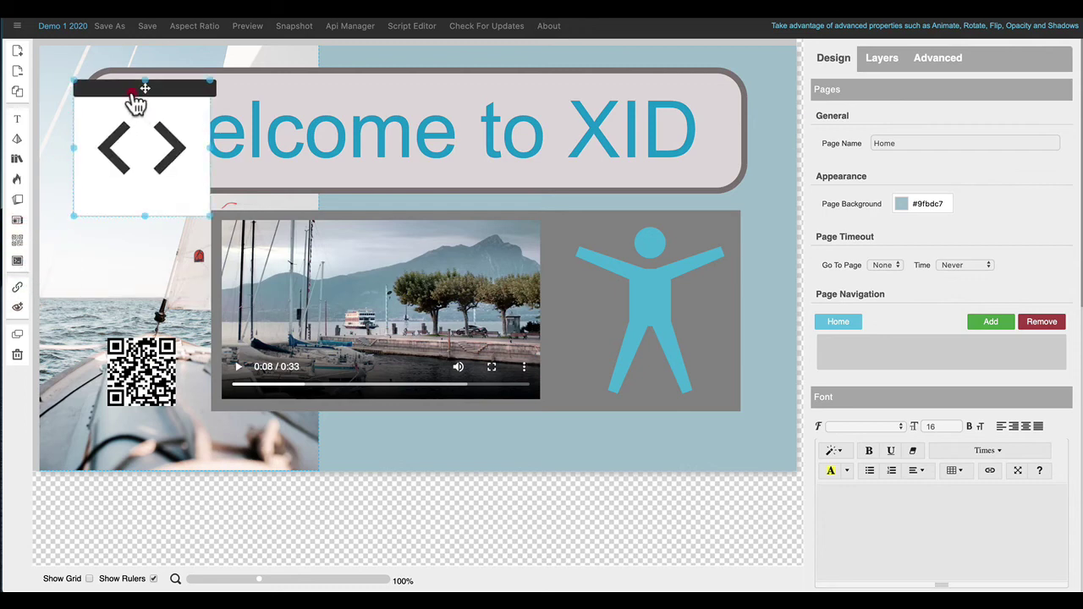
left_click_drag(133, 97, 131, 73)
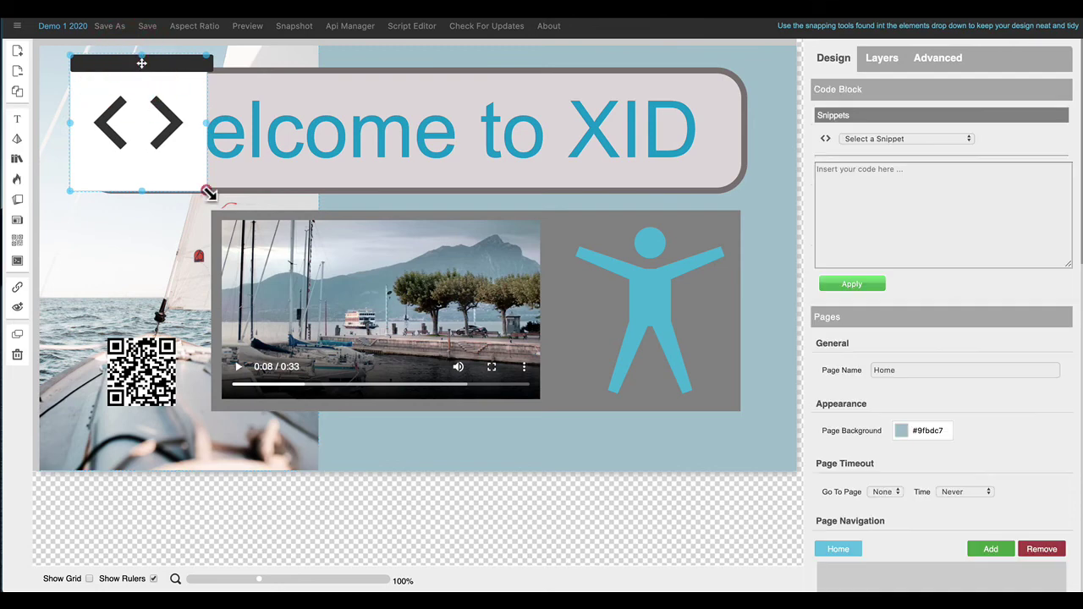
left_click_drag(209, 194, 445, 375)
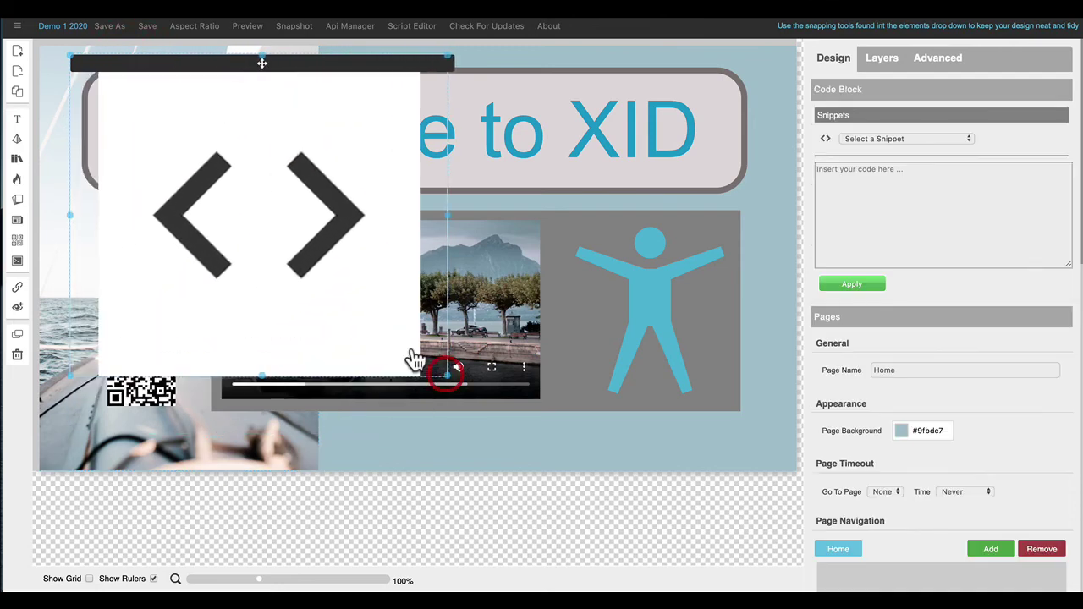
left_click(321, 66)
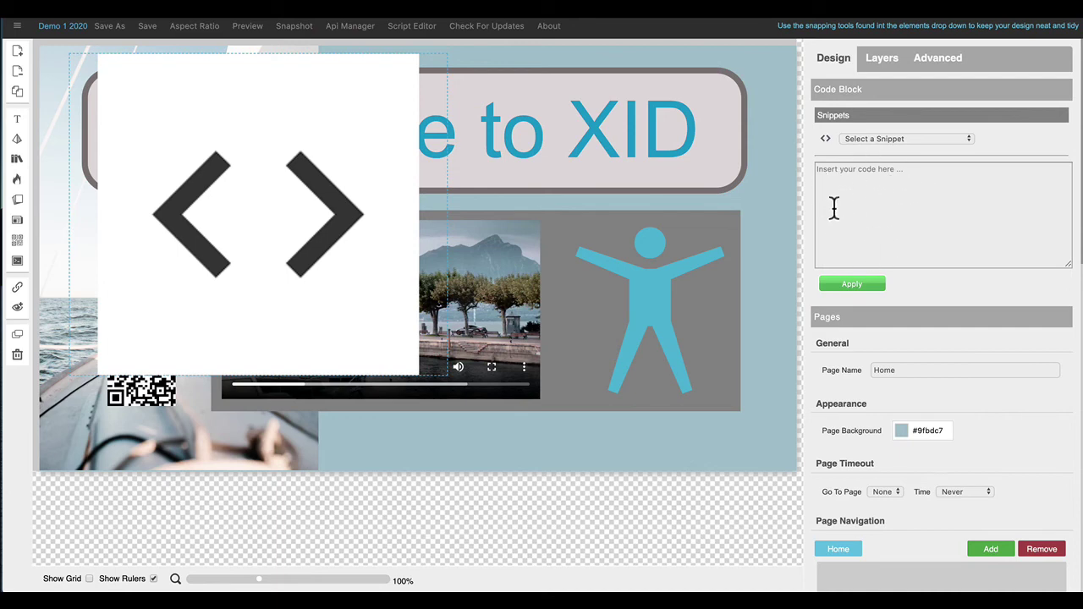
left_click(970, 139)
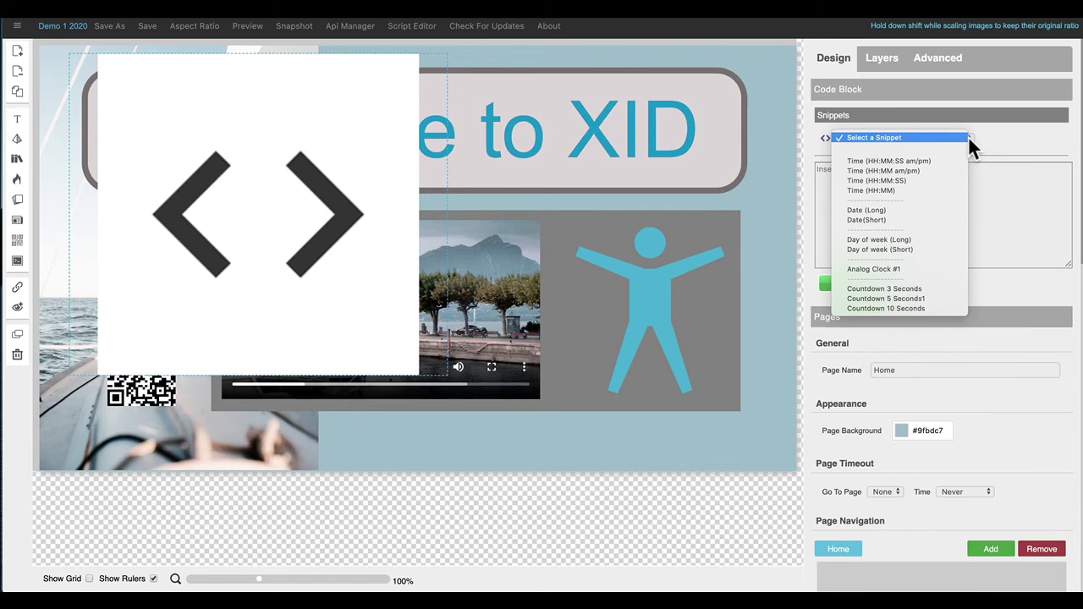
left_click(864, 189)
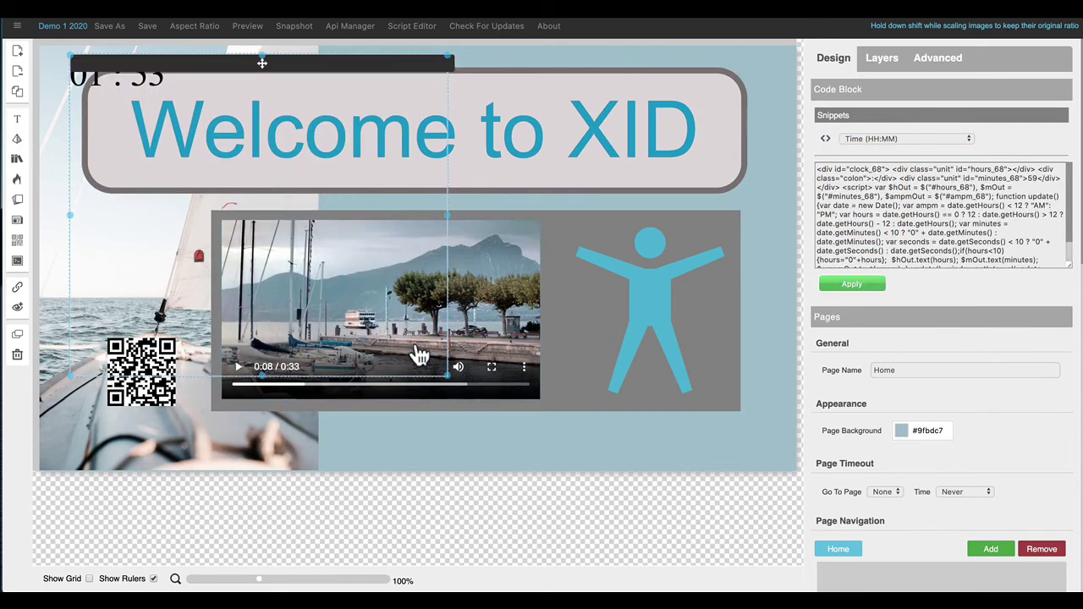